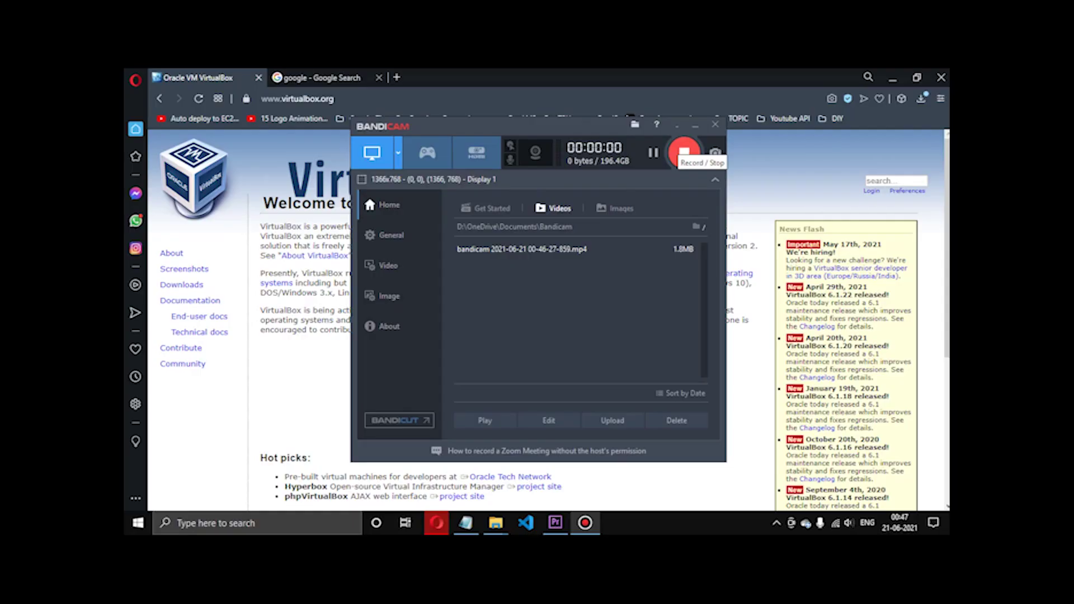
Open virtualbox.org in the second Opera tab and go to its Downloads page
{"action": "left_click", "coordinate": [684, 148]}
{"action": "left_click", "coordinate": [313, 99]}
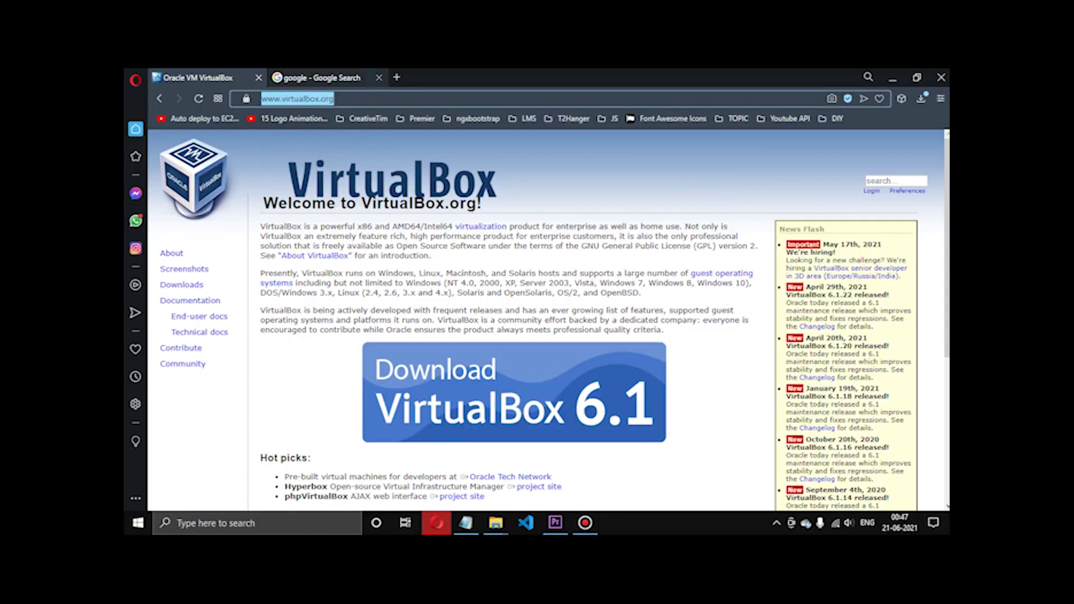
{"action": "left_click", "coordinate": [345, 78]}
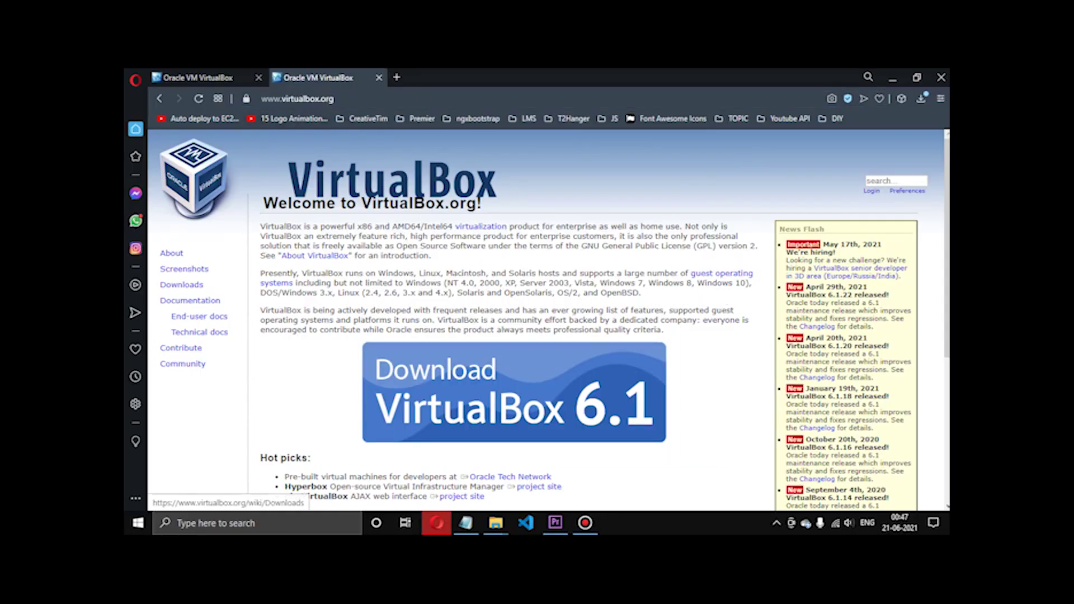
{"action": "left_click", "coordinate": [514, 391]}
Start downloading the VirtualBox 6.1.22 Windows hosts installer and show the downloads list
{"action": "triple_click", "coordinate": [315, 373]}
{"action": "key", "text": "Tab"}
{"action": "key", "text": "Tab"}
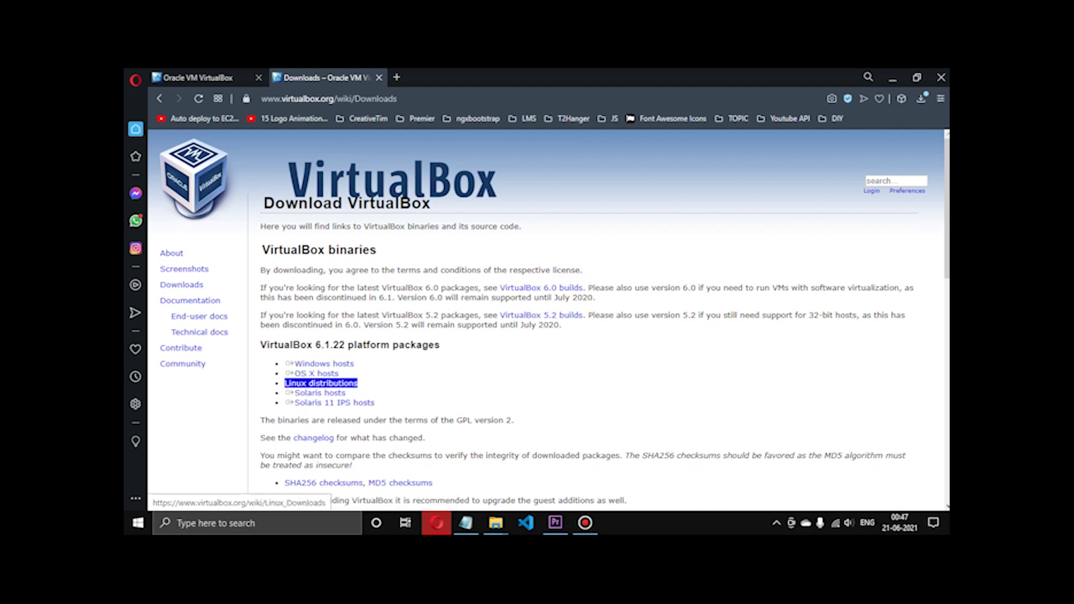
{"action": "key", "text": "shift+Tab"}
{"action": "key", "text": "shift+Tab"}
{"action": "key", "text": "shift+Tab"}
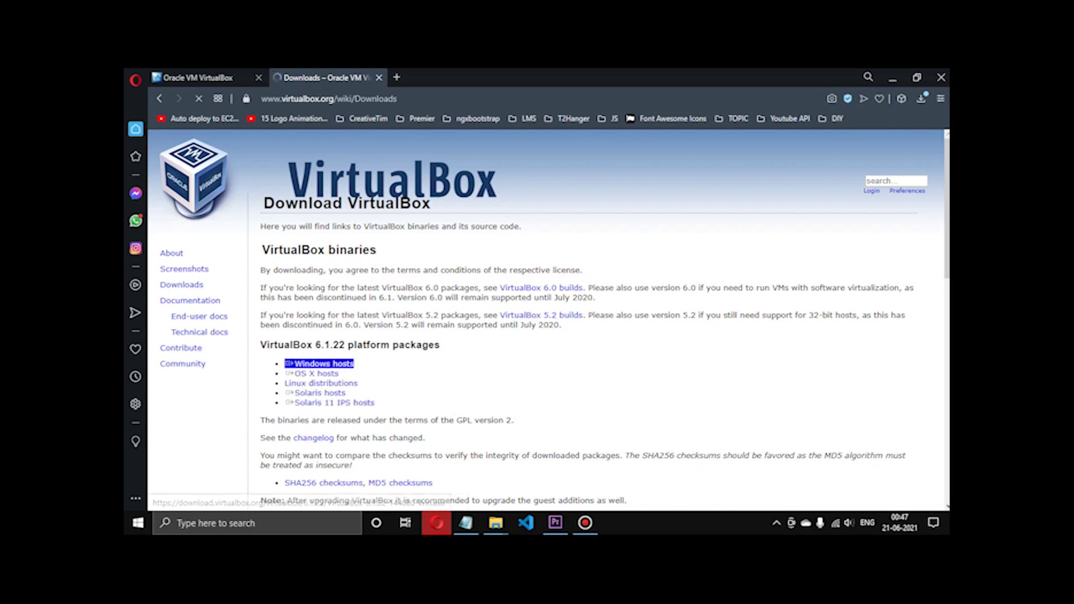
{"action": "key", "text": "Return"}
{"action": "key", "text": "Return"}
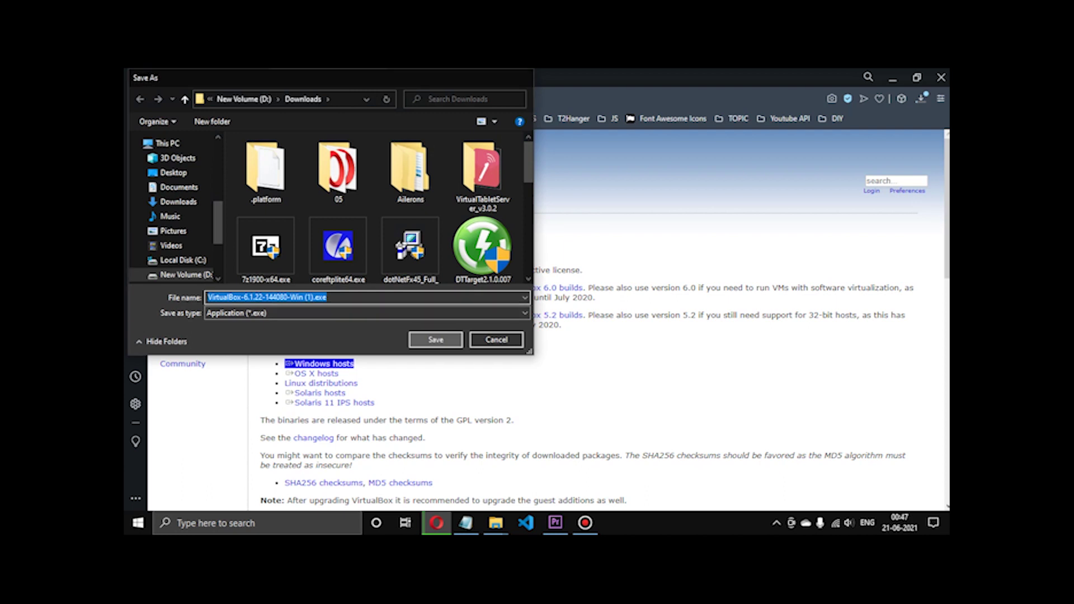
{"action": "left_click", "coordinate": [921, 99]}
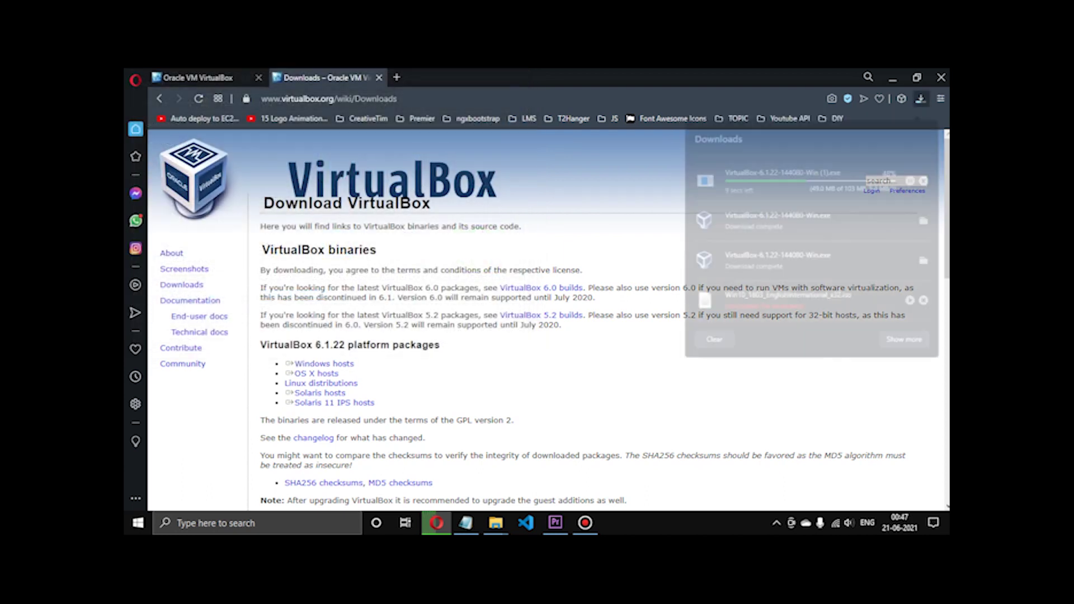
Launch the downloaded VirtualBox-6.1.22 installer and proceed to its Custom Setup feature selection
{"action": "left_click", "coordinate": [928, 221]}
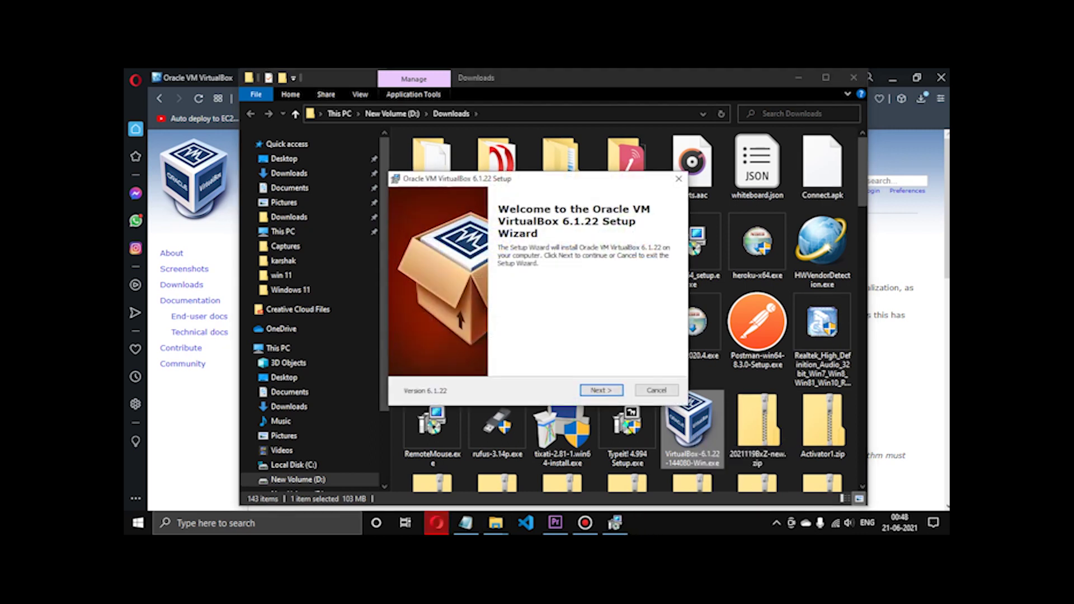
{"action": "left_click", "coordinate": [798, 78]}
{"action": "left_click", "coordinate": [602, 390]}
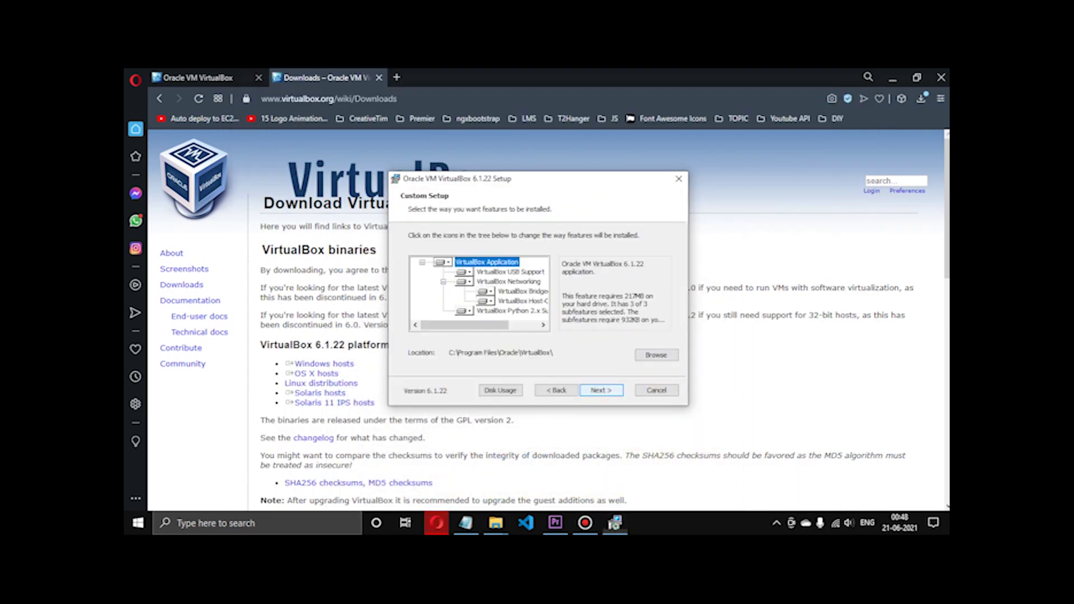
{"action": "left_click", "coordinate": [601, 391]}
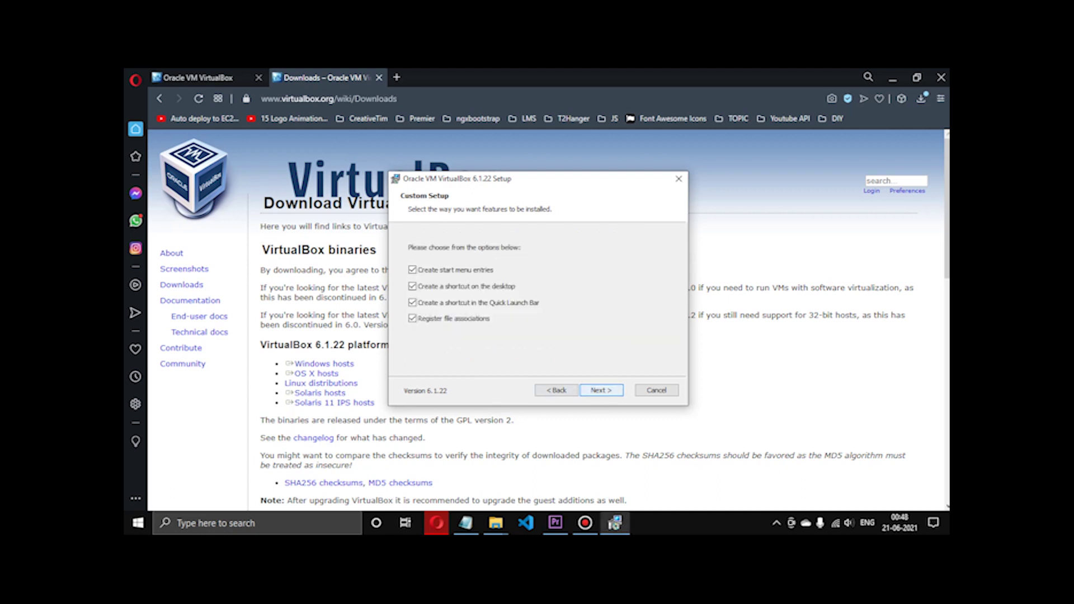
{"action": "left_click", "coordinate": [557, 390]}
Change the install folder path to drive D, accept shortcut options, and finish installing with VirtualBox launched
{"action": "left_click", "coordinate": [656, 354]}
{"action": "left_click", "coordinate": [464, 356]}
{"action": "key", "text": "BackSpace"}
{"action": "type", "text": "D"}
{"action": "key", "text": "Return"}
{"action": "key", "text": "Return"}
{"action": "key", "text": "Return"}
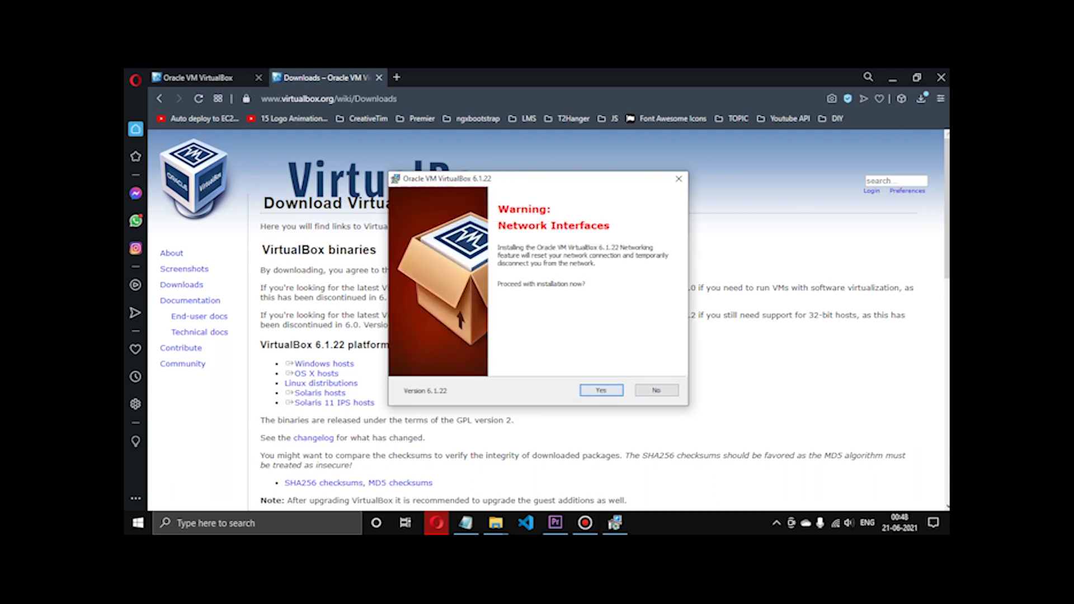
{"action": "key", "text": "Return"}
{"action": "key", "text": "Return"}
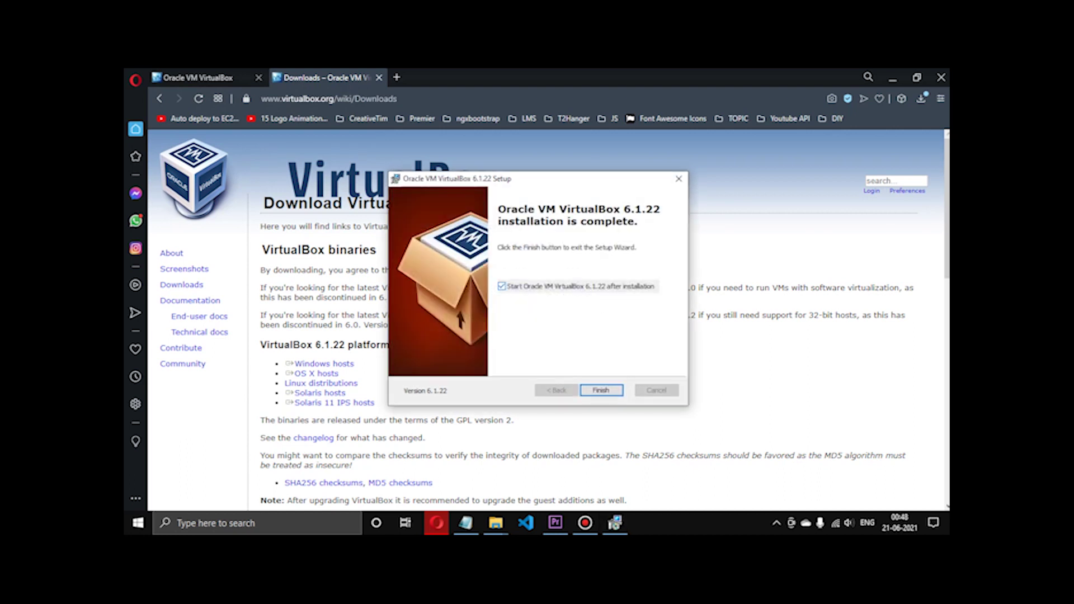
{"action": "left_click", "coordinate": [601, 389]}
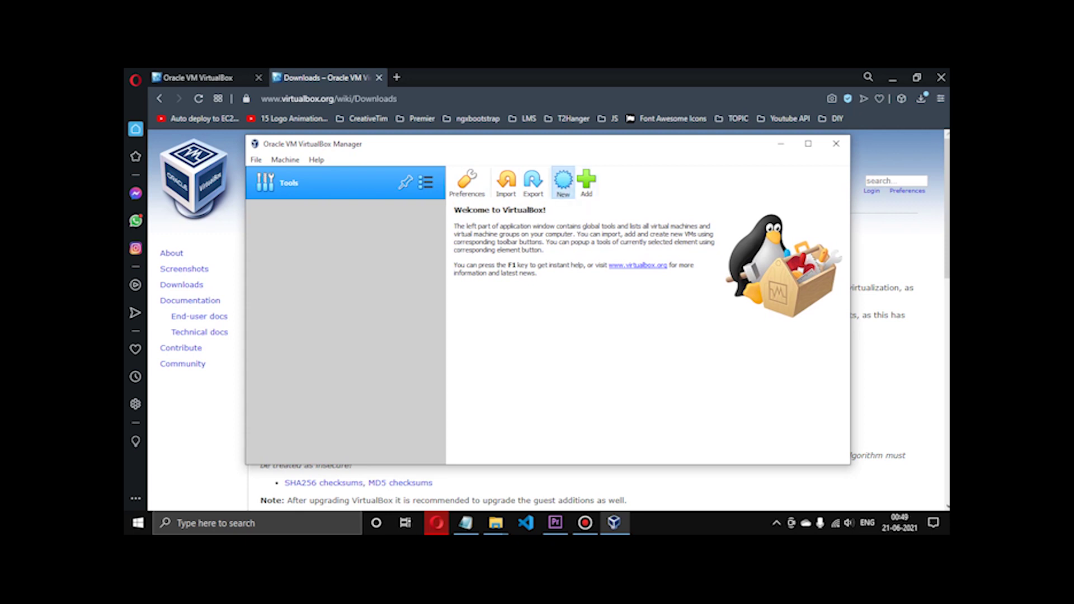
Name the new VM Windows11 and set its machine folder to F:\virtualBox
{"action": "left_click", "coordinate": [563, 180]}
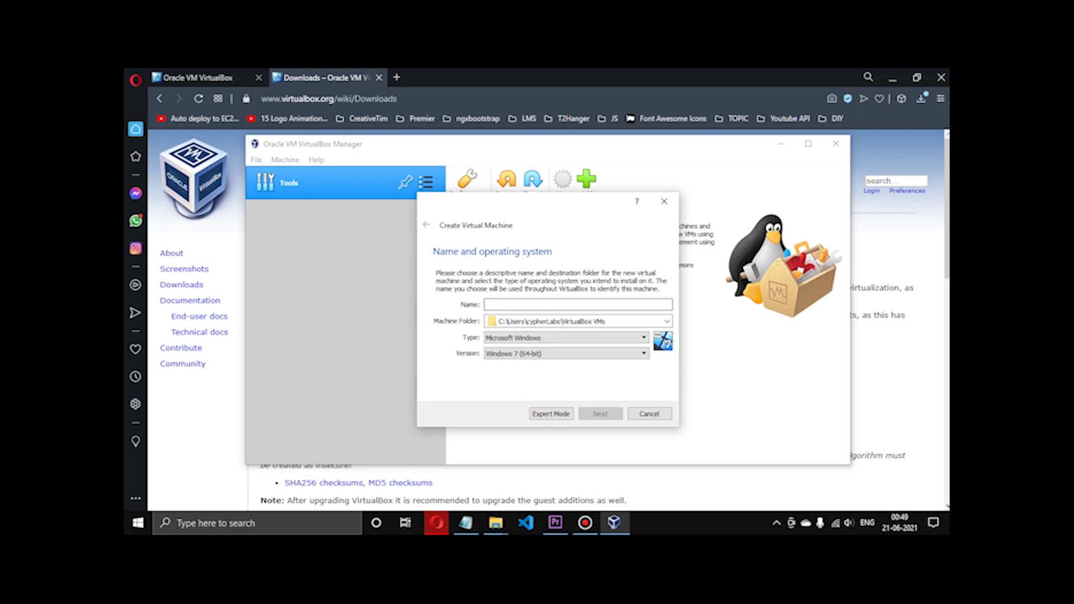
{"action": "type", "text": "Wind"}
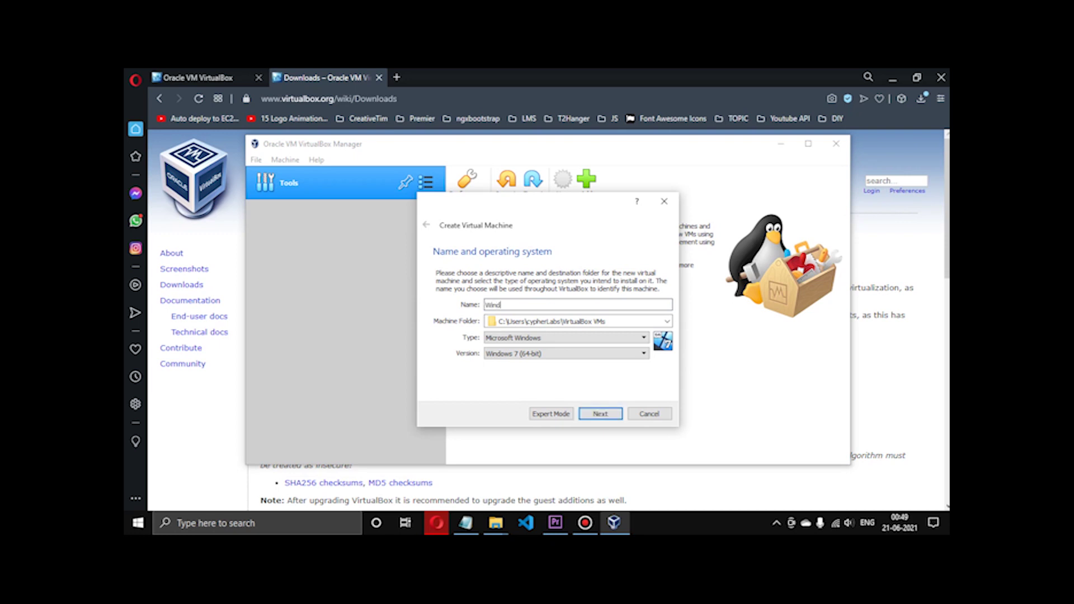
{"action": "type", "text": "ows11"}
{"action": "left_click", "coordinate": [666, 321]}
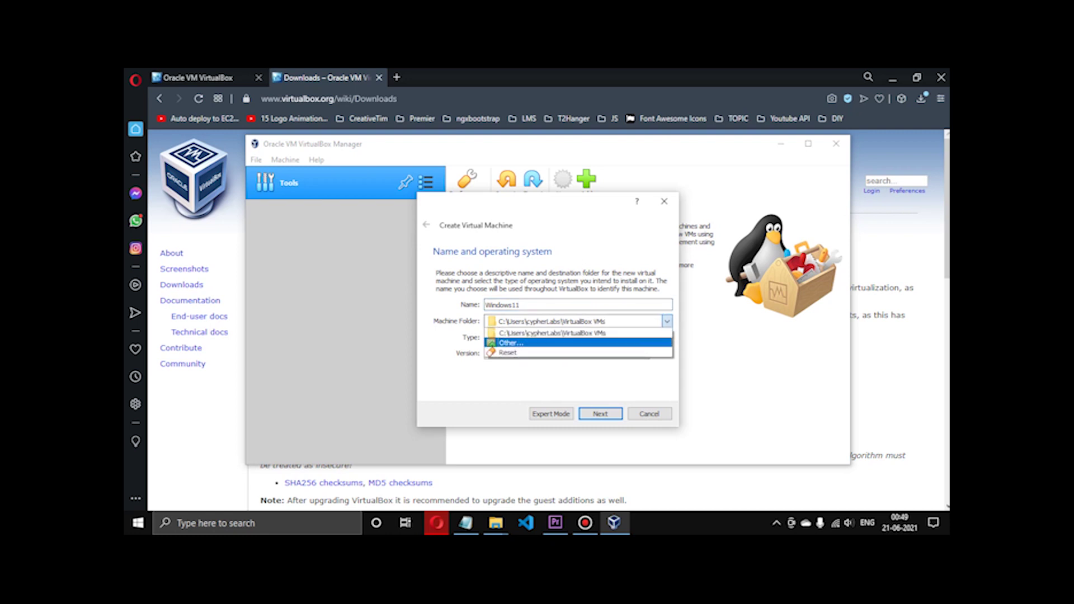
{"action": "key", "text": "Up"}
{"action": "key", "text": "Down"}
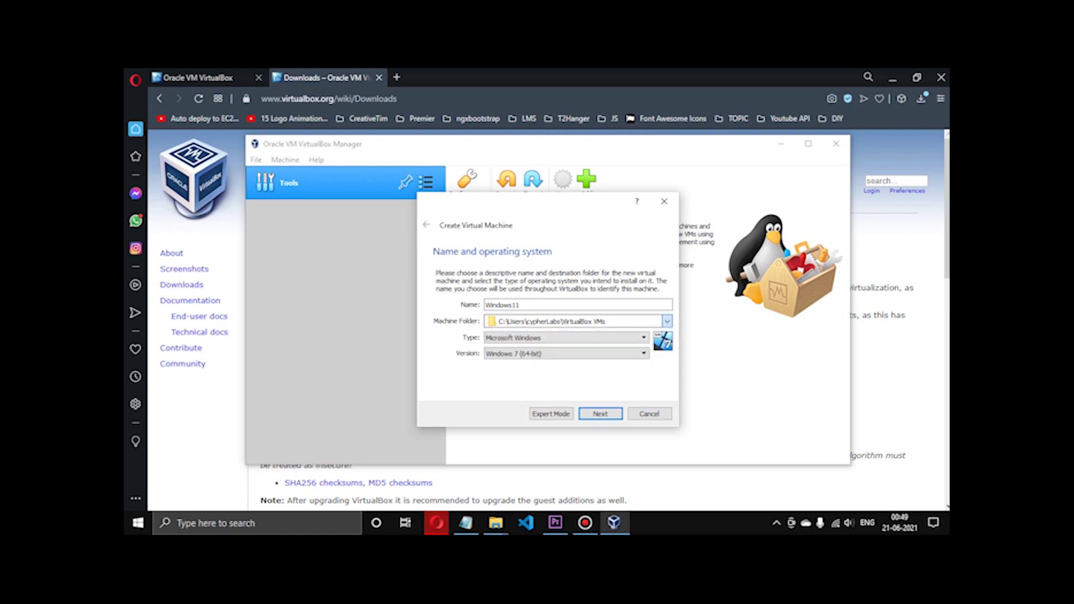
{"action": "key", "text": "Return"}
{"action": "scroll", "coordinate": [478, 379], "scroll_direction": "down", "scroll_amount": 1}
{"action": "left_click", "coordinate": [479, 365]}
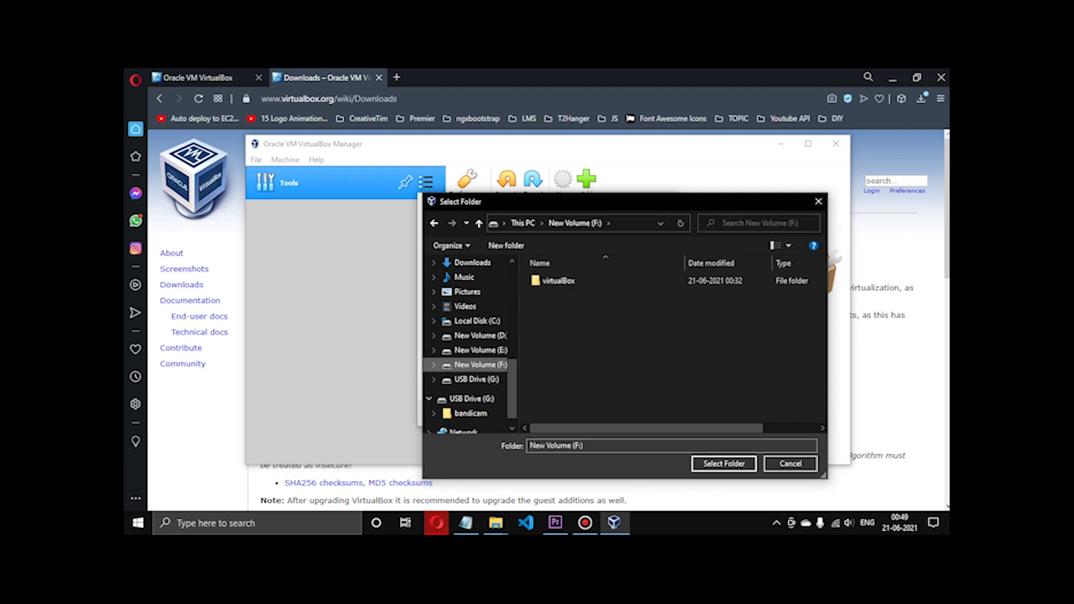
{"action": "left_click", "coordinate": [558, 280]}
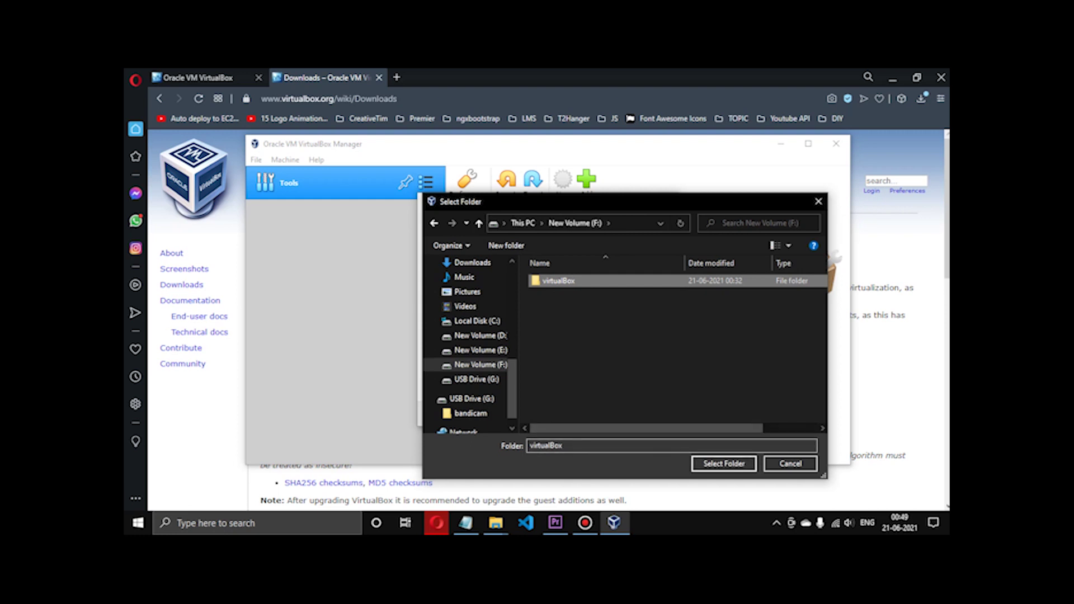
{"action": "left_click", "coordinate": [723, 463]}
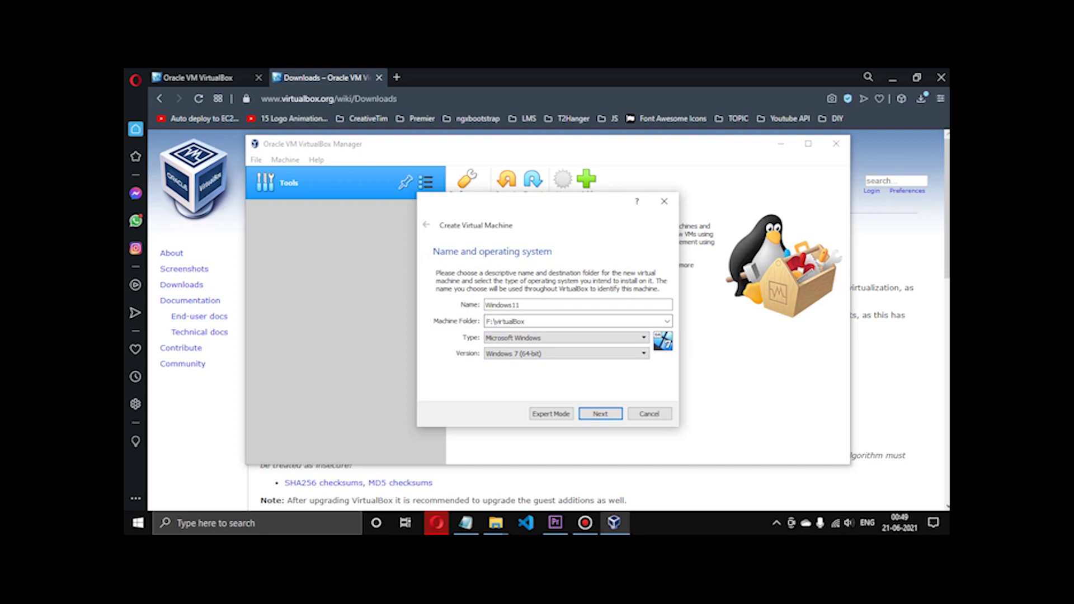
Keep Microsoft Windows as the type and browse the Version dropdown's Windows versions
{"action": "key", "text": "Tab"}
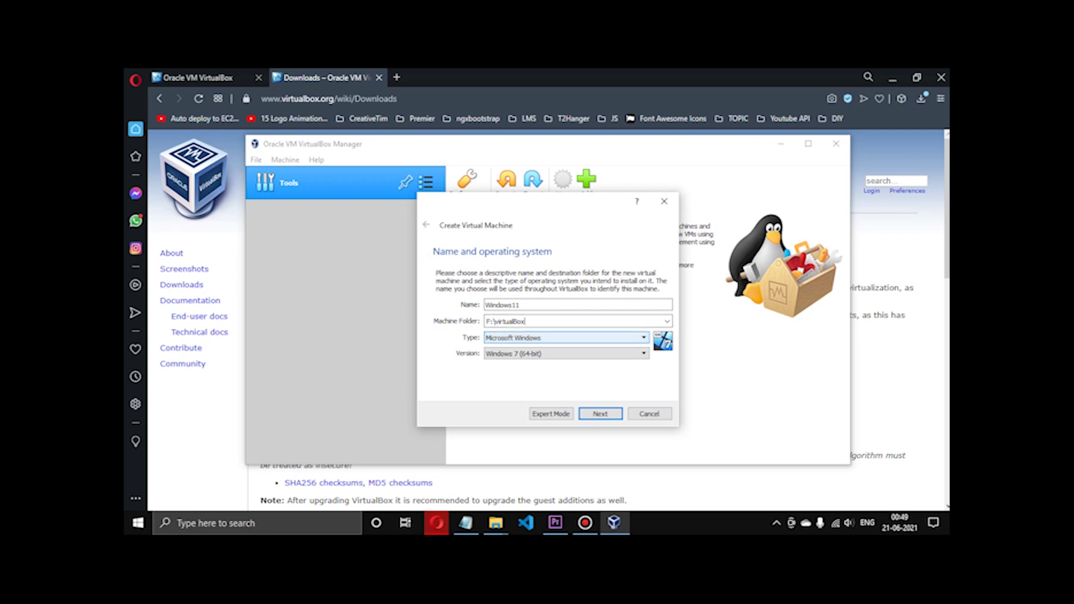
{"action": "key", "text": "Tab"}
{"action": "key", "text": "alt+Down"}
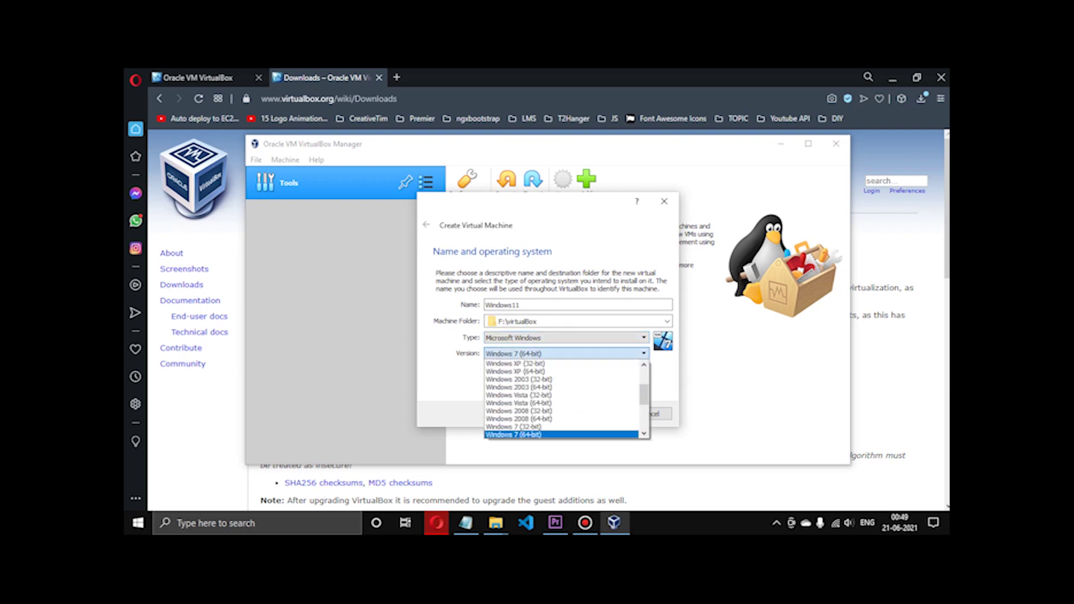
{"action": "key", "text": "Down"}
{"action": "key", "text": "Up"}
{"action": "key", "text": "Up"}
{"action": "key", "text": "Up"}
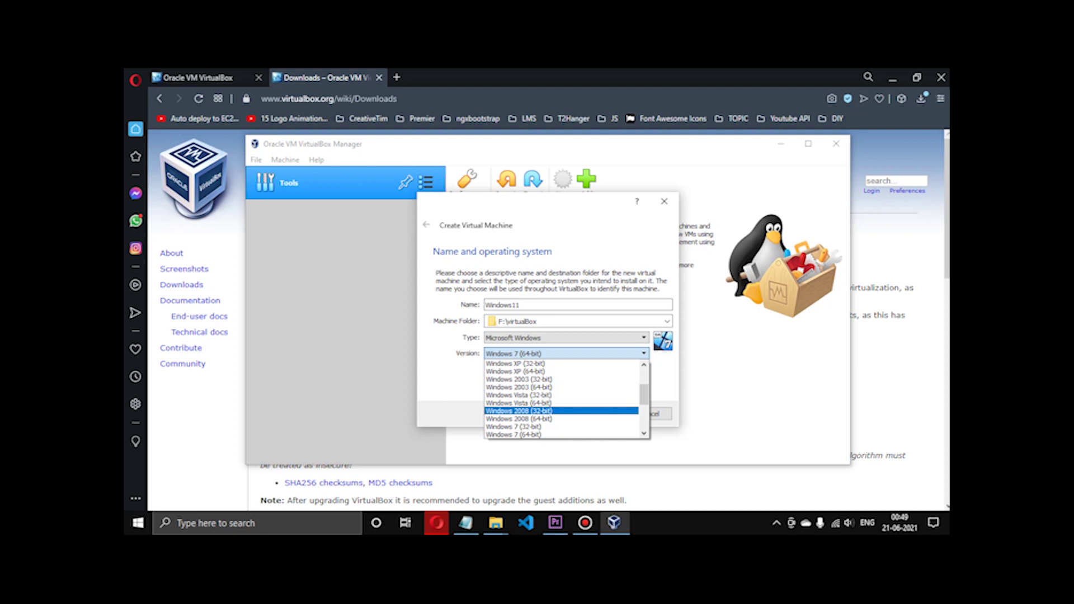
{"action": "scroll", "coordinate": [561, 411], "scroll_direction": "up", "scroll_amount": 1}
{"action": "scroll", "coordinate": [561, 403], "scroll_direction": "down", "scroll_amount": 3}
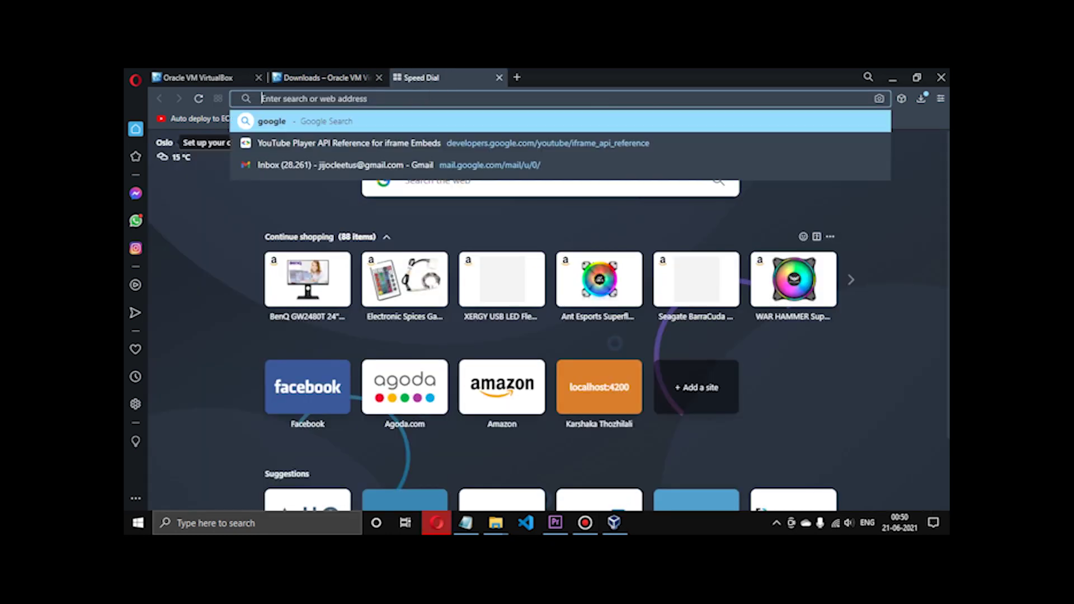
Open the Super User question on why VirtualBox shows only 32-bit guest options
{"action": "type", "text": "https://superuser.com/questions/866962/why-does-virtualbox-only-have-32-bit-option-no-64-bit-option-on-windows-7"}
{"action": "key", "text": "Return"}
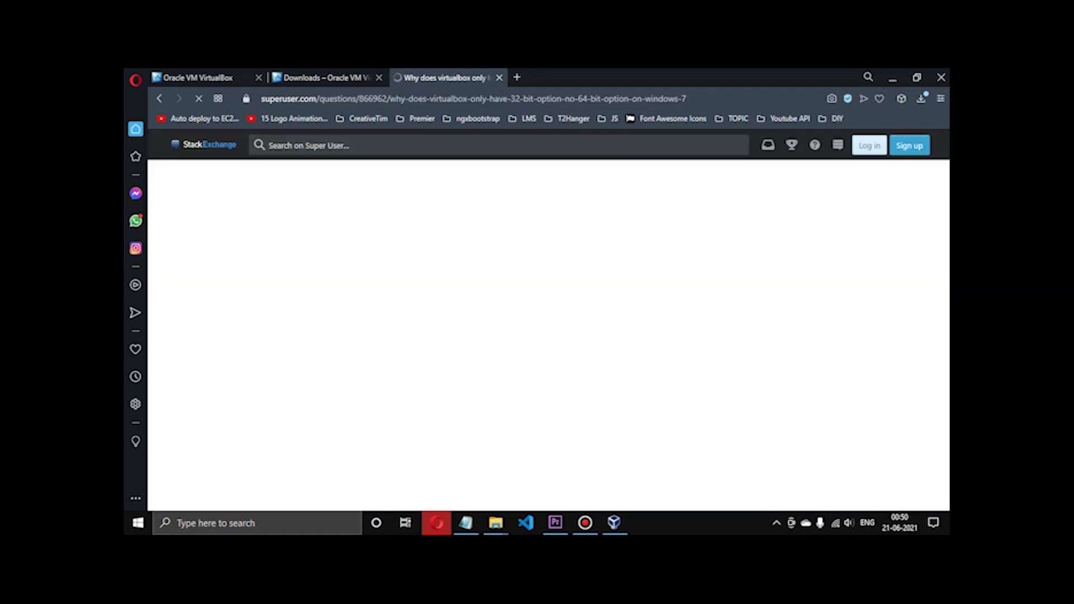
{"action": "scroll", "coordinate": [545, 334], "scroll_direction": "down", "scroll_amount": 11}
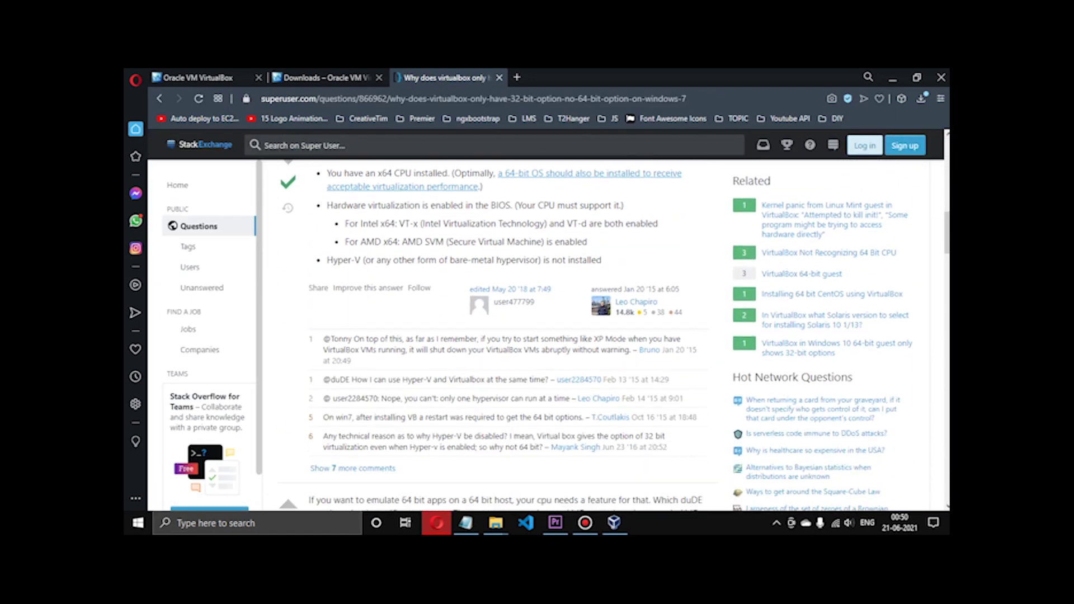
{"action": "scroll", "coordinate": [545, 335], "scroll_direction": "up", "scroll_amount": 1}
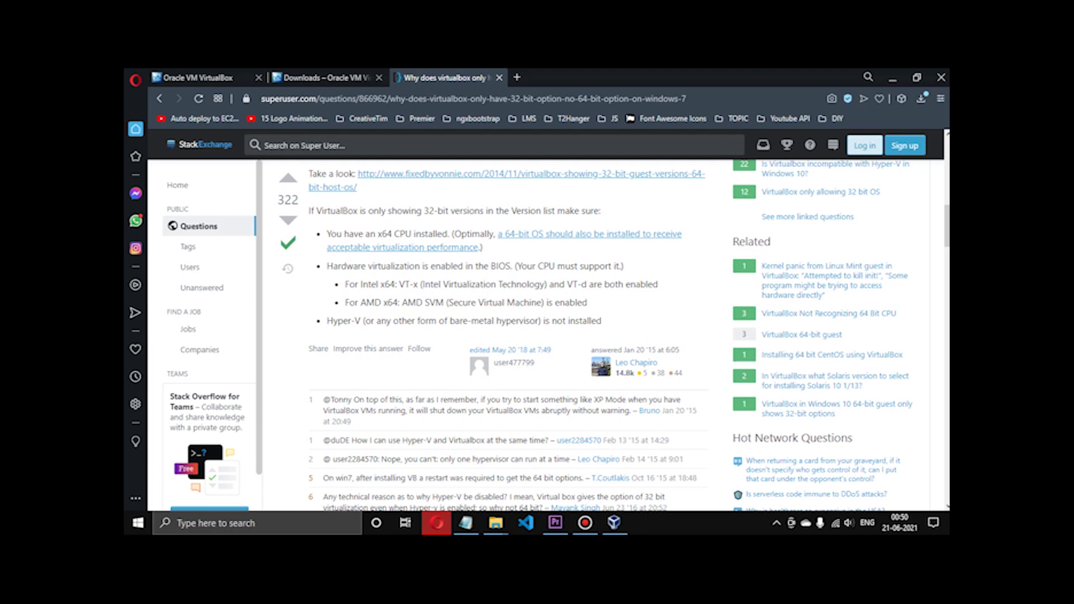
Highlight the answer's Hyper-V and Intel VT-x requirement lines, then advance the wizard to Memory size
{"action": "left_click_drag", "start_coordinate": [326, 321], "coordinate": [492, 320]}
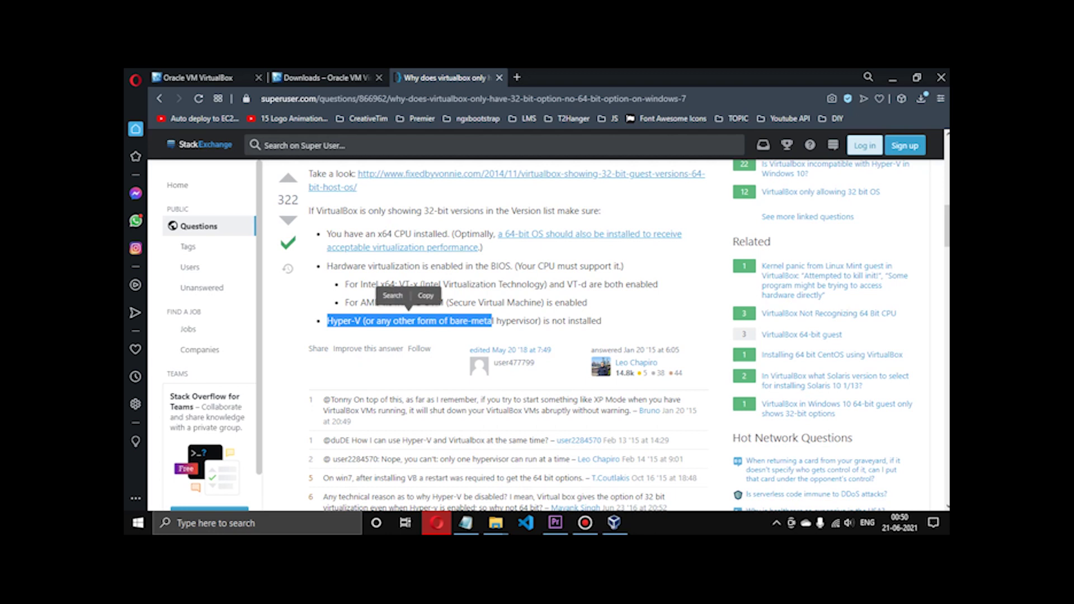
{"action": "left_click", "coordinate": [492, 321]}
{"action": "left_click_drag", "start_coordinate": [326, 320], "coordinate": [597, 321]}
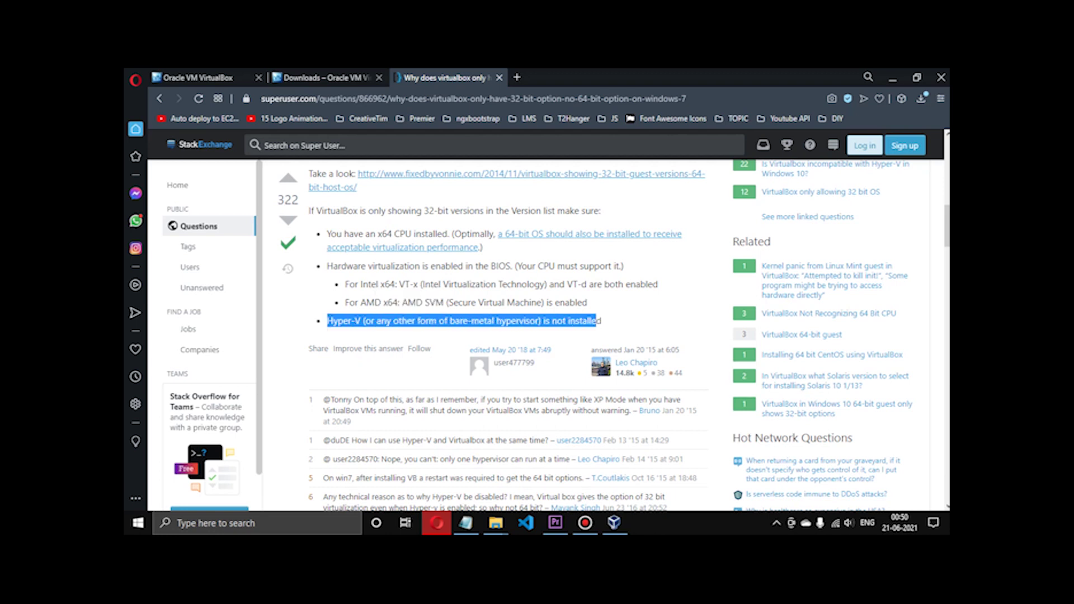
{"action": "left_click", "coordinate": [426, 296]}
{"action": "left_click_drag", "start_coordinate": [345, 284], "coordinate": [658, 284]}
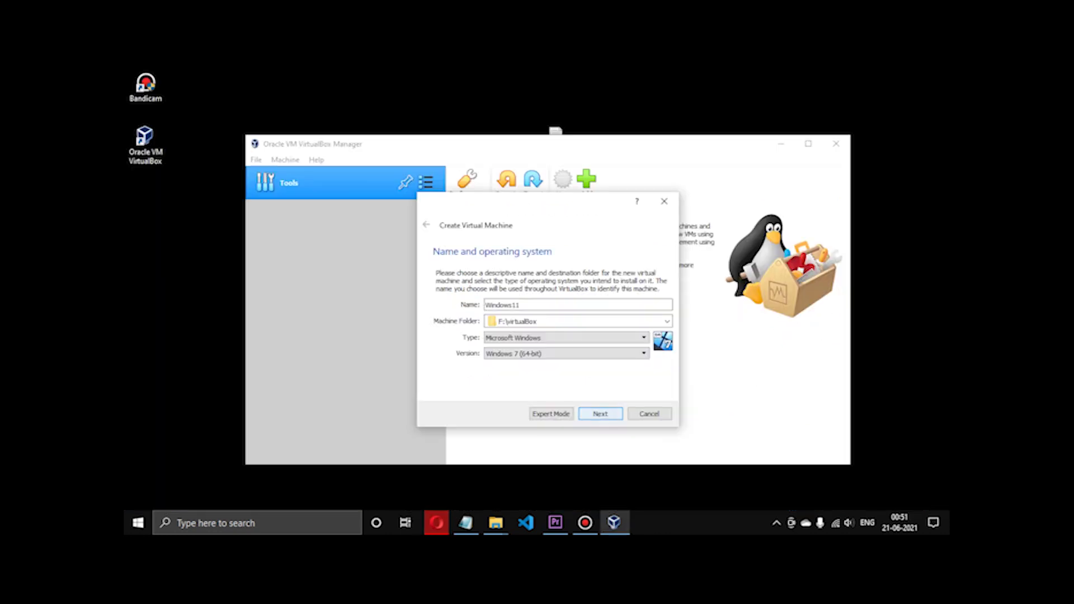
{"action": "key", "text": "Return"}
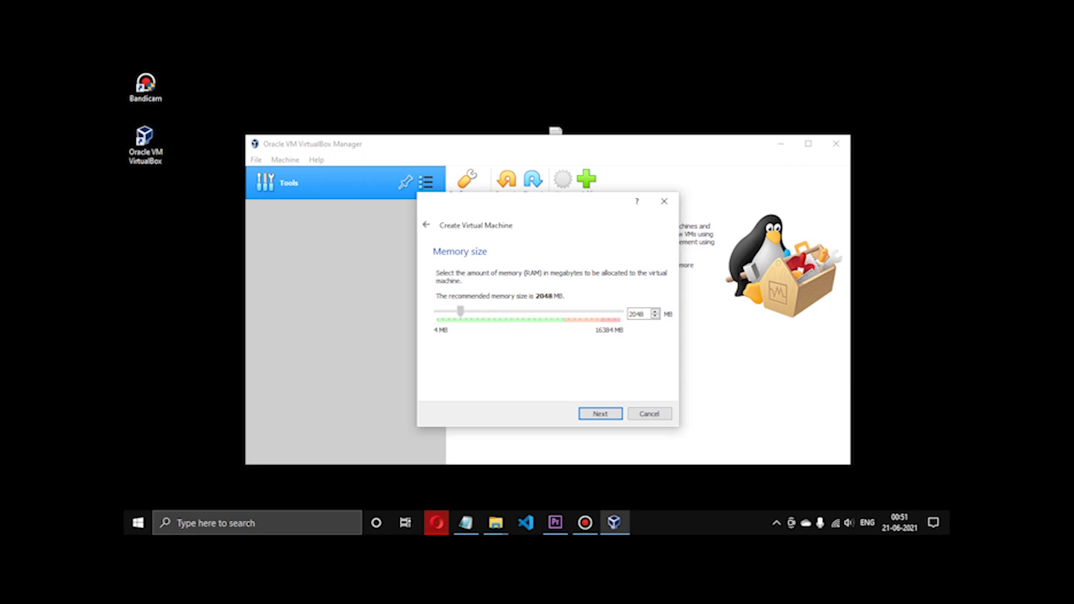
Give Windows11 4793 MB of memory and a 32 GB dynamically allocated virtual disk, then create it
{"action": "left_click_drag", "start_coordinate": [460, 312], "coordinate": [490, 311]}
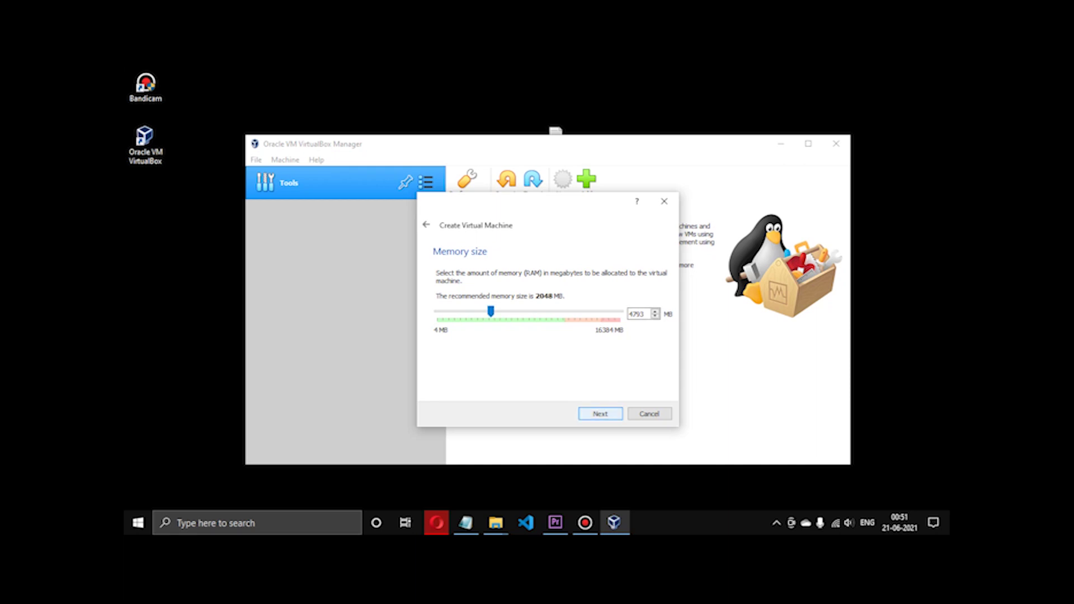
{"action": "left_click", "coordinate": [600, 413]}
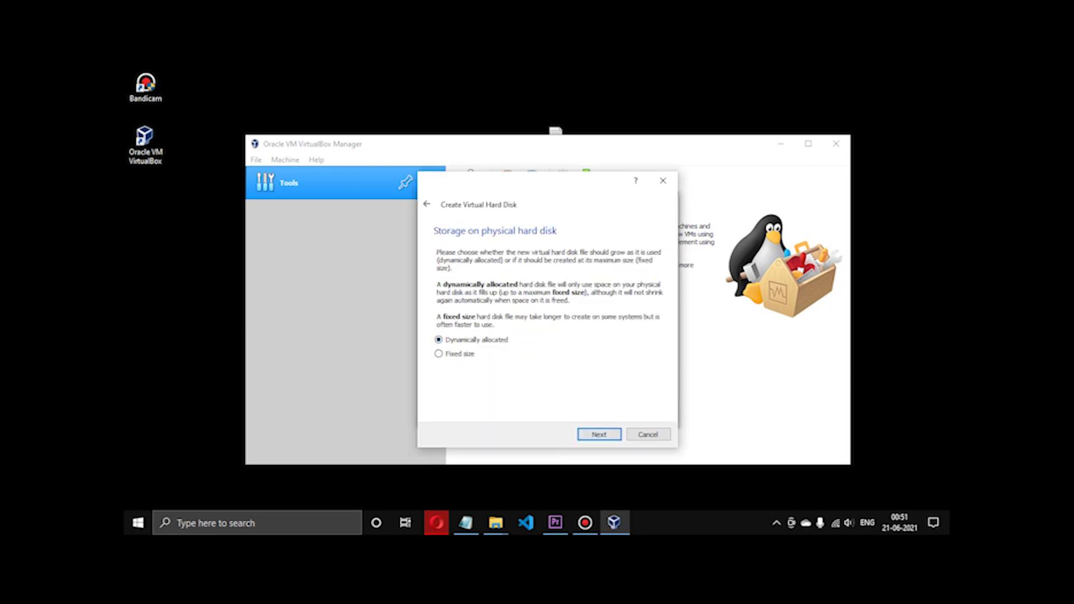
{"action": "key", "text": "Return"}
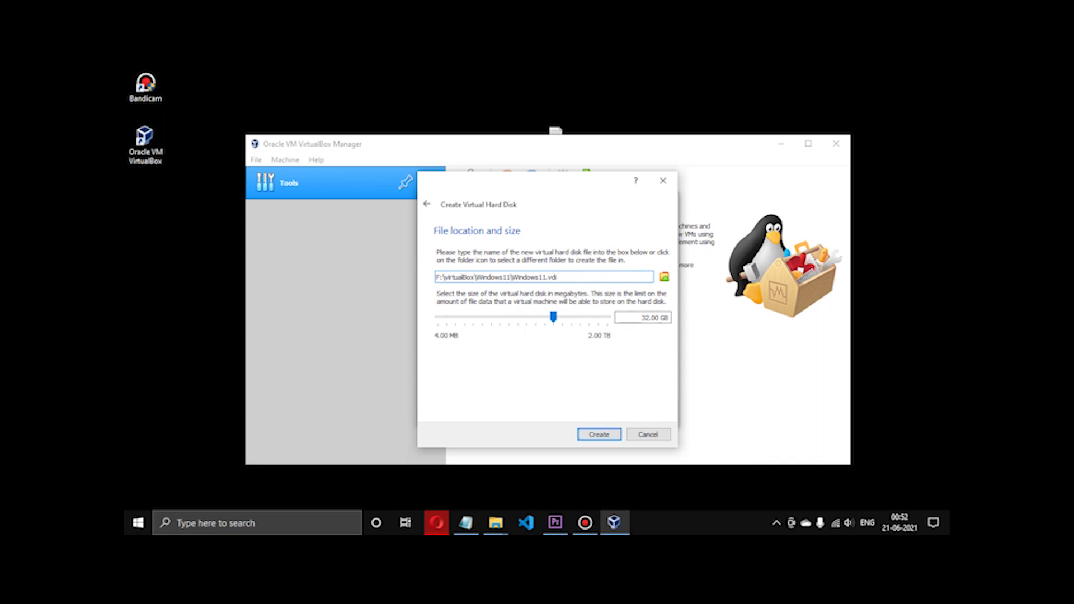
{"action": "key", "text": "Return"}
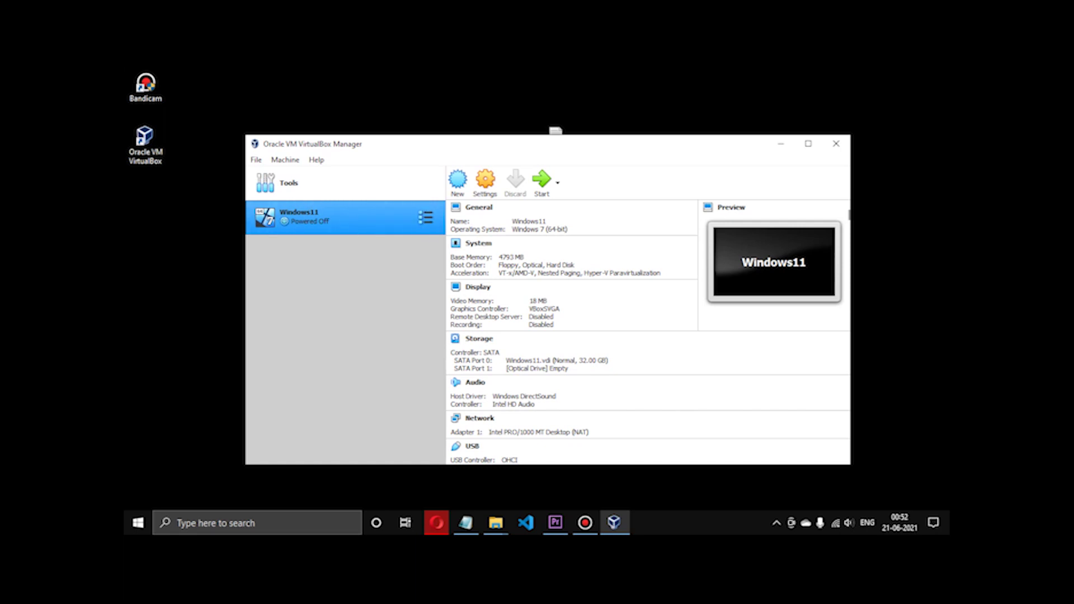
{"action": "right_click", "coordinate": [373, 214]}
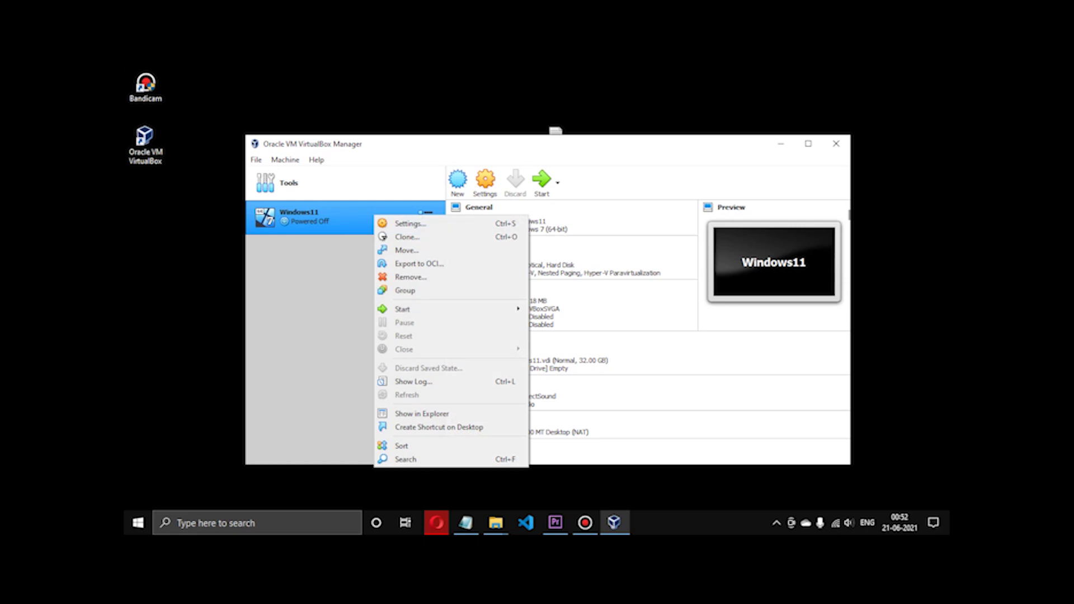
{"action": "key", "text": "Escape"}
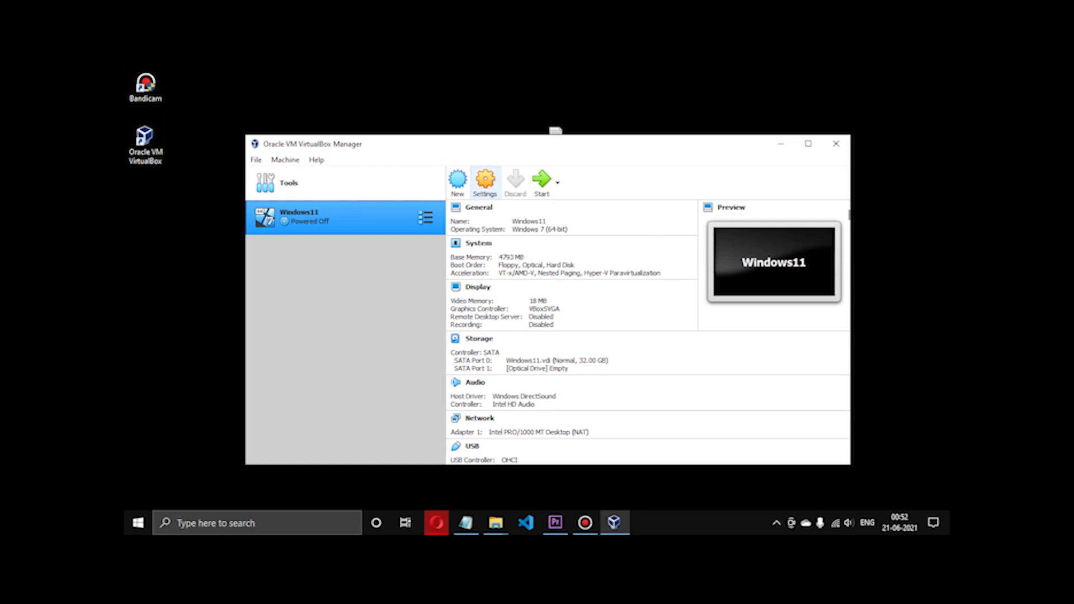
Open Windows11's Settings, look through System, Display and Storage, and end on System's Processor tab
{"action": "right_click", "coordinate": [344, 216]}
{"action": "left_click", "coordinate": [369, 223]}
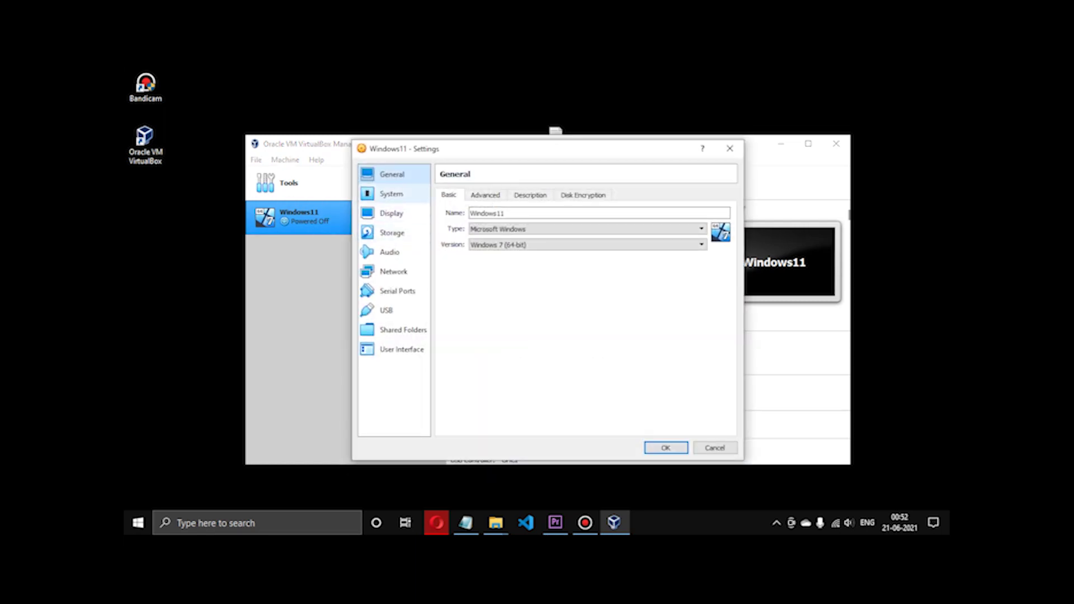
{"action": "left_click", "coordinate": [392, 194]}
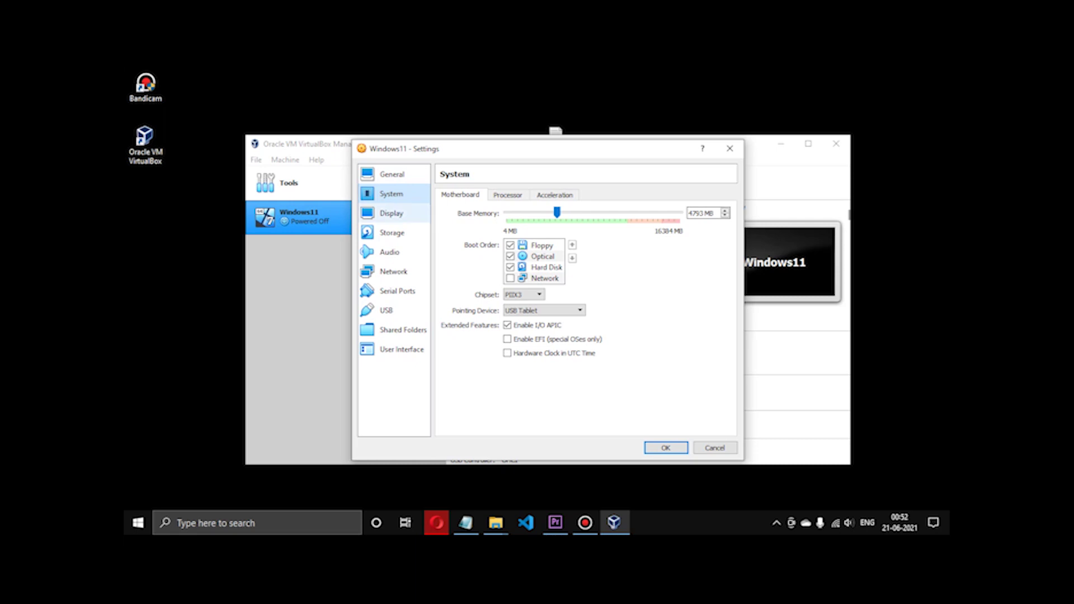
{"action": "left_click", "coordinate": [392, 213]}
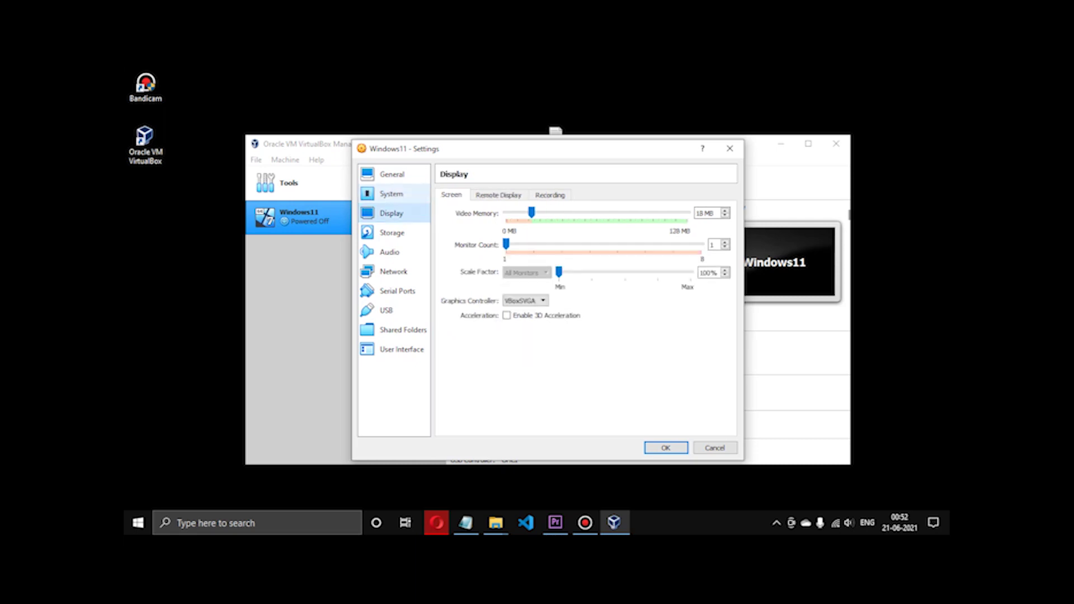
{"action": "left_click", "coordinate": [393, 233]}
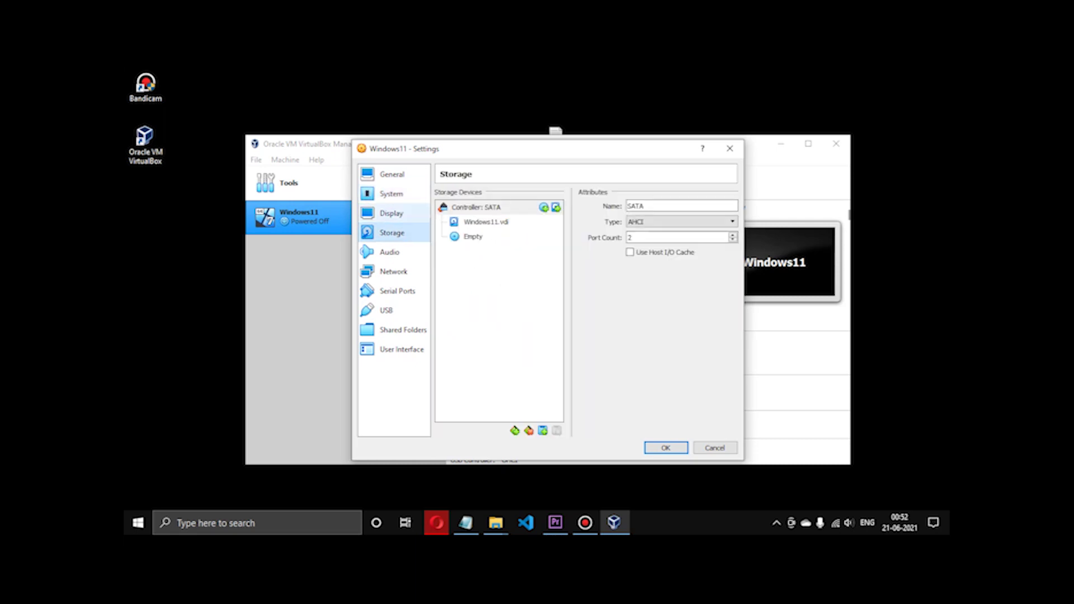
{"action": "left_click", "coordinate": [392, 213]}
{"action": "left_click", "coordinate": [391, 194]}
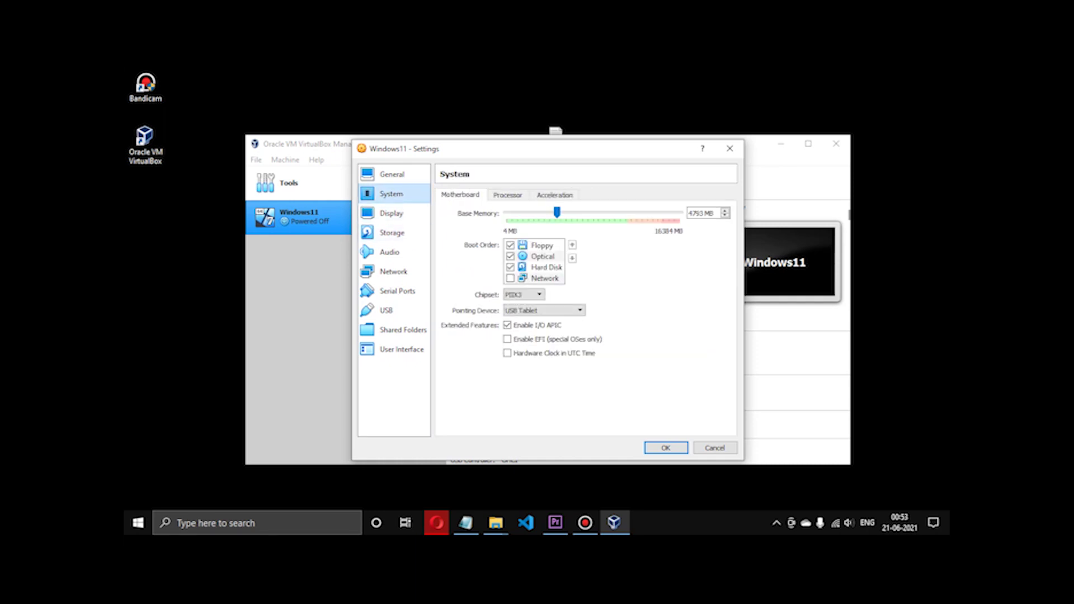
{"action": "left_click", "coordinate": [507, 194]}
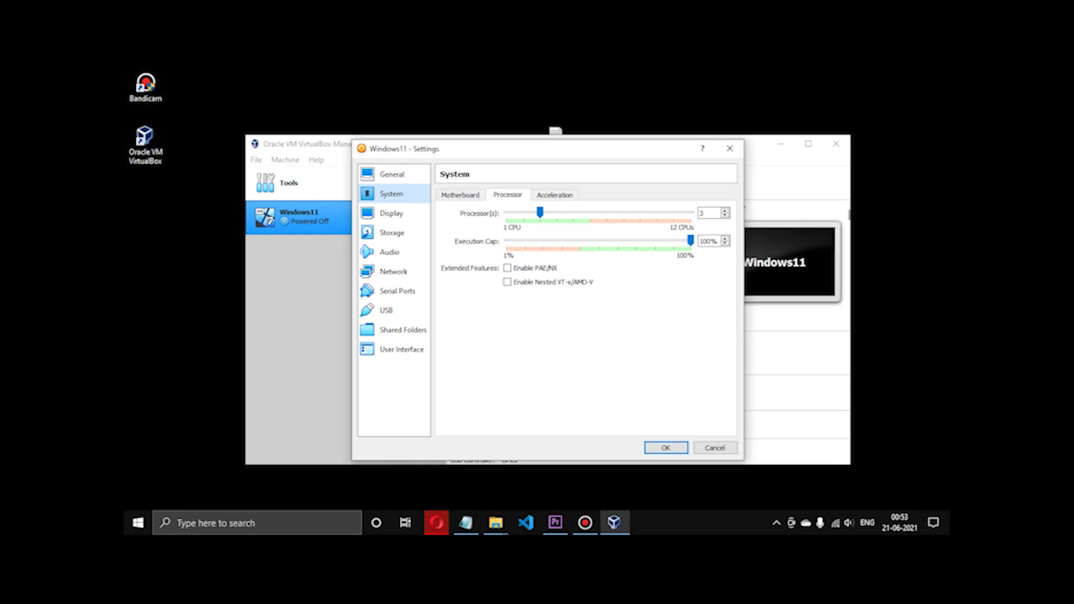
Set Windows11's Processor(s) count to 3, then switch to the Storage page
{"action": "left_click_drag", "start_coordinate": [540, 212], "coordinate": [573, 212]}
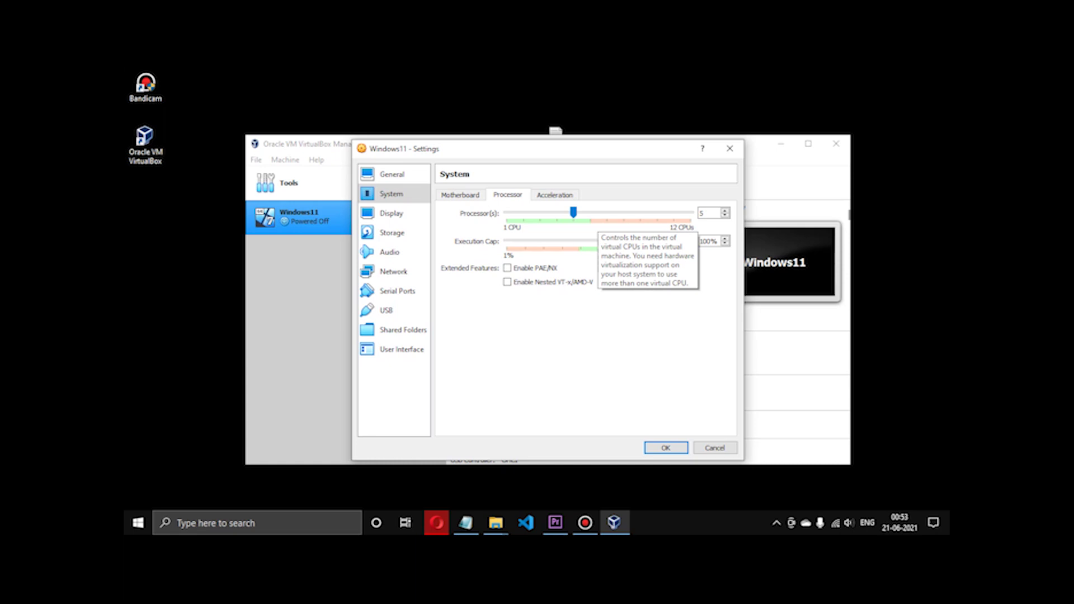
{"action": "scroll", "coordinate": [597, 221], "scroll_direction": "down", "scroll_amount": 1}
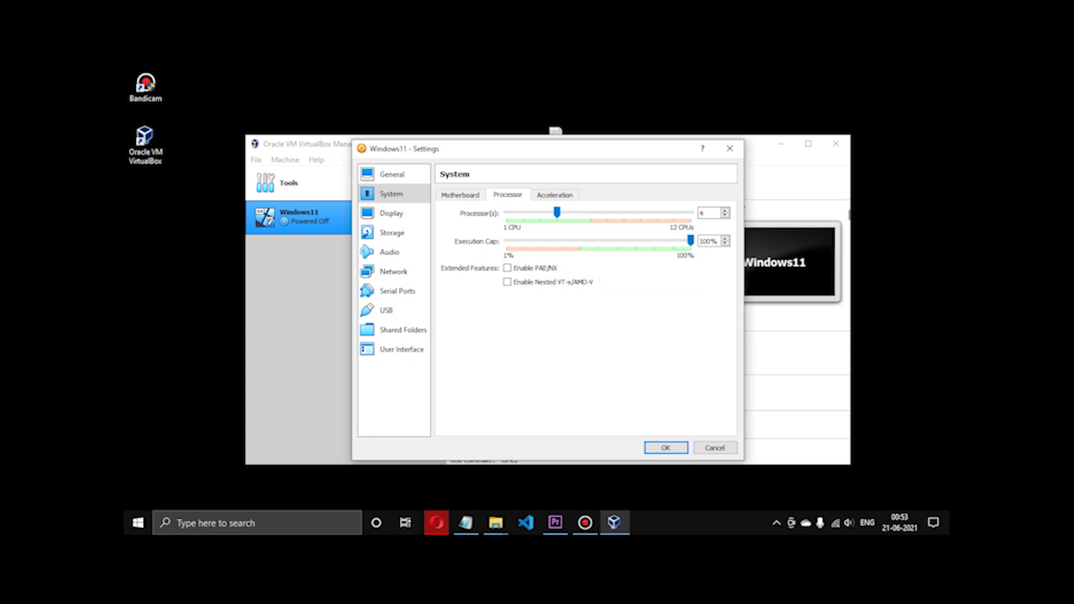
{"action": "key", "text": "Left"}
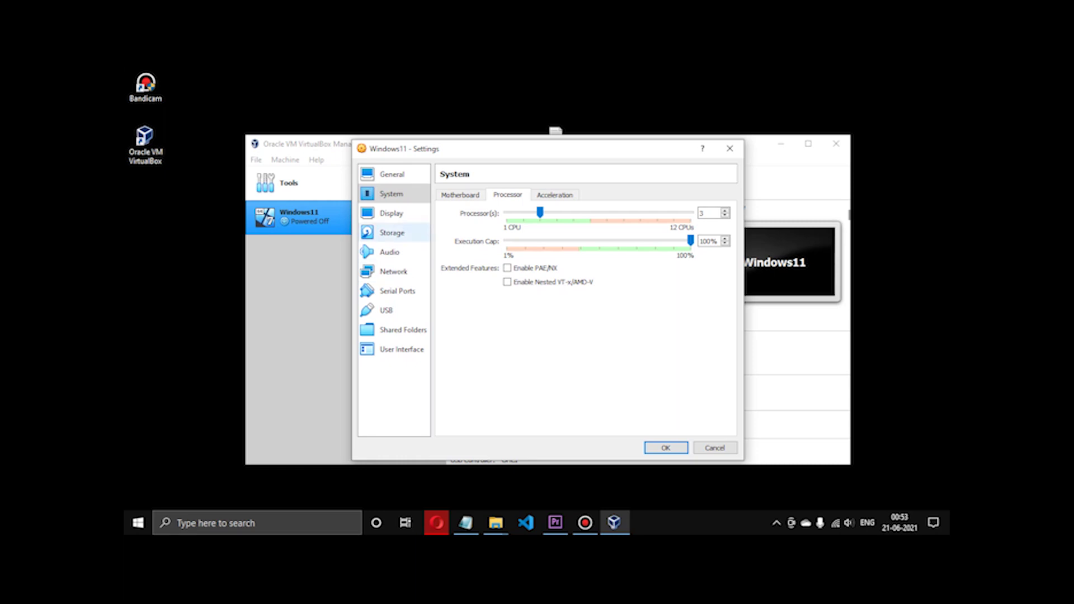
{"action": "left_click", "coordinate": [392, 214]}
{"action": "left_click", "coordinate": [391, 233]}
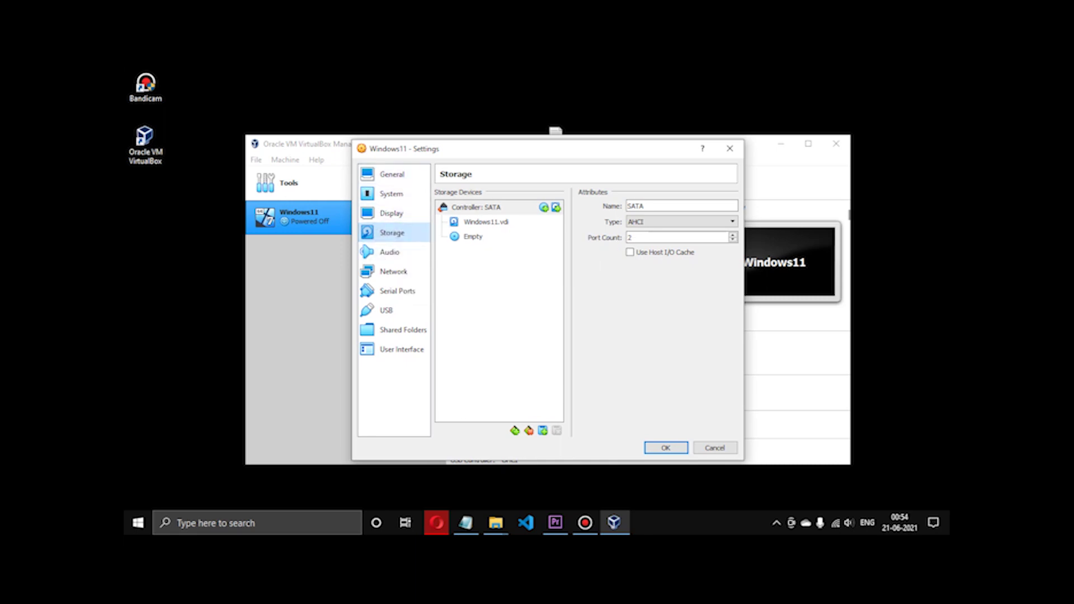
Load 21996.iso from disk into the empty optical drive and save the settings with OK
{"action": "left_click", "coordinate": [473, 237]}
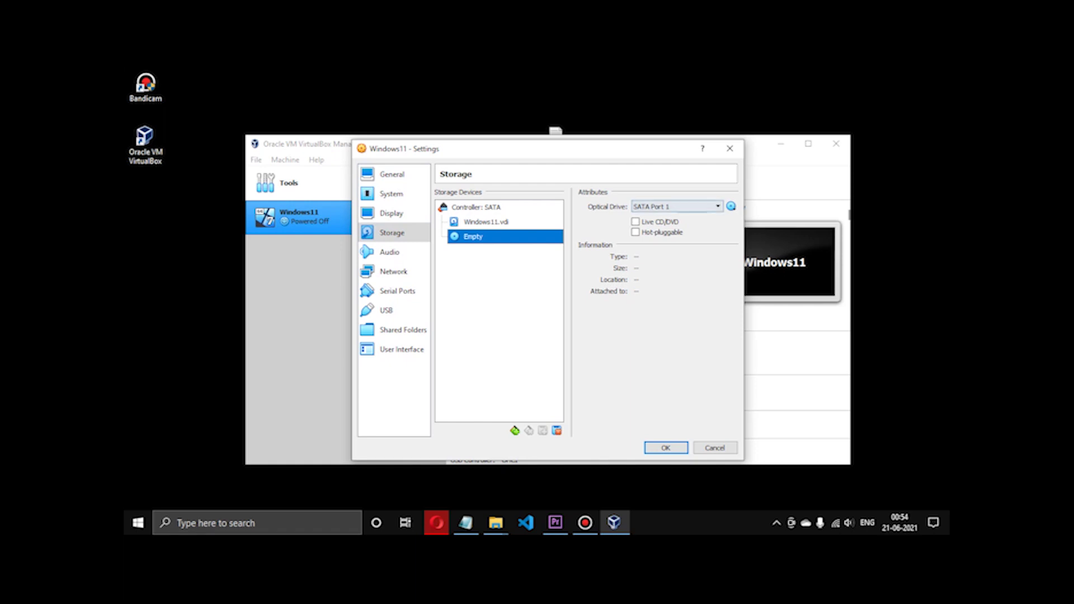
{"action": "left_click", "coordinate": [691, 207]}
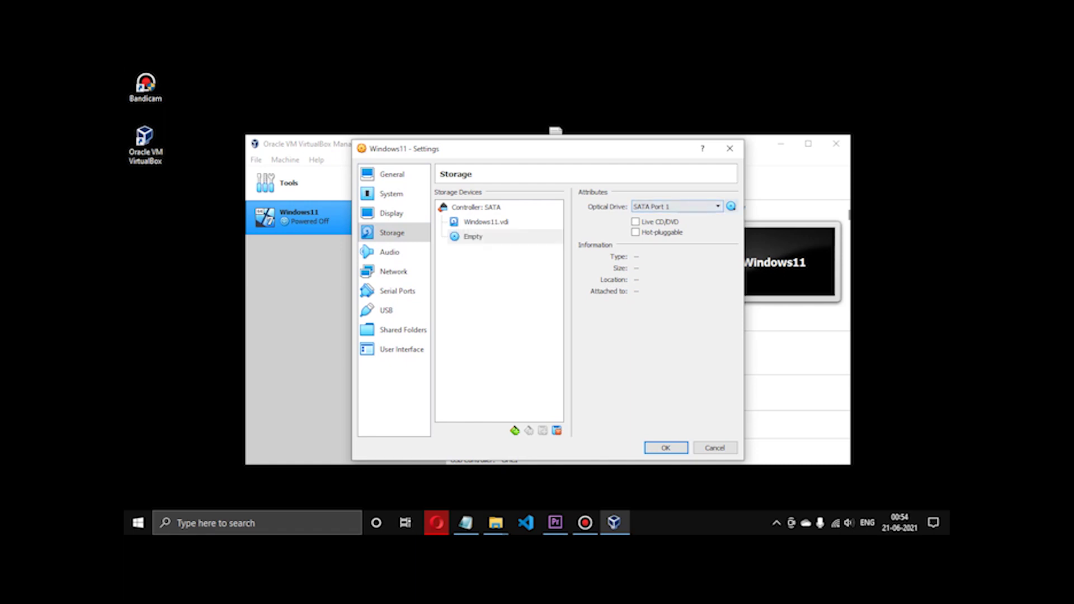
{"action": "left_click", "coordinate": [731, 206]}
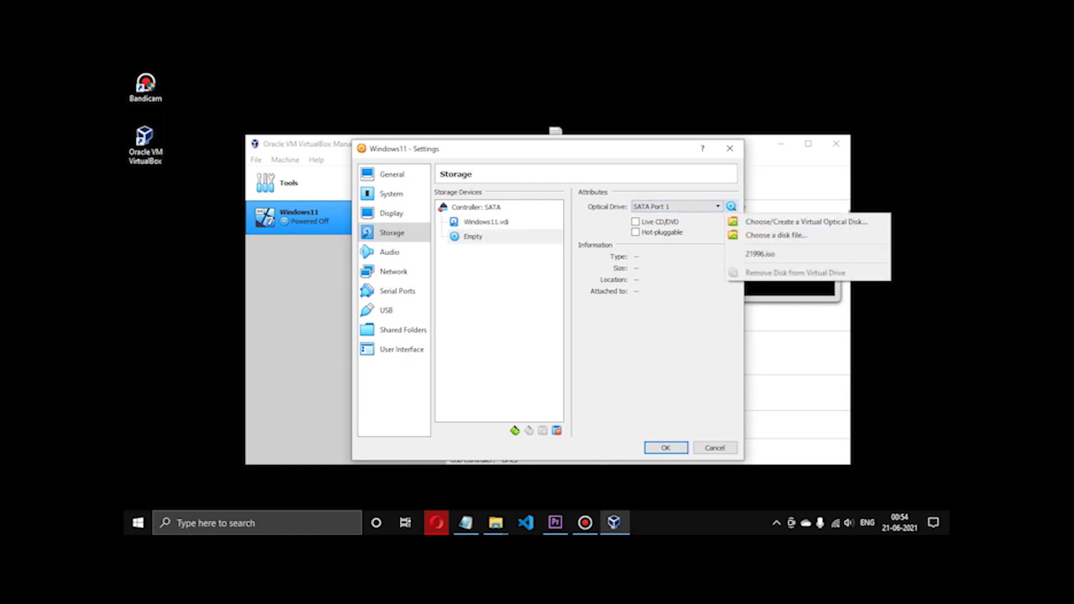
{"action": "key", "text": "Down"}
{"action": "key", "text": "Down"}
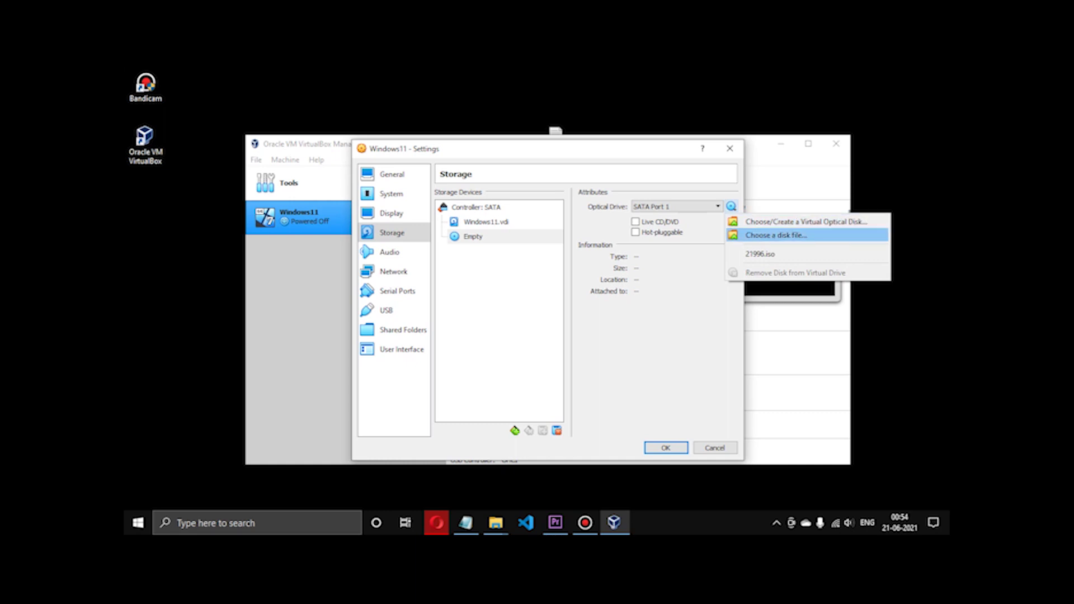
{"action": "key", "text": "Return"}
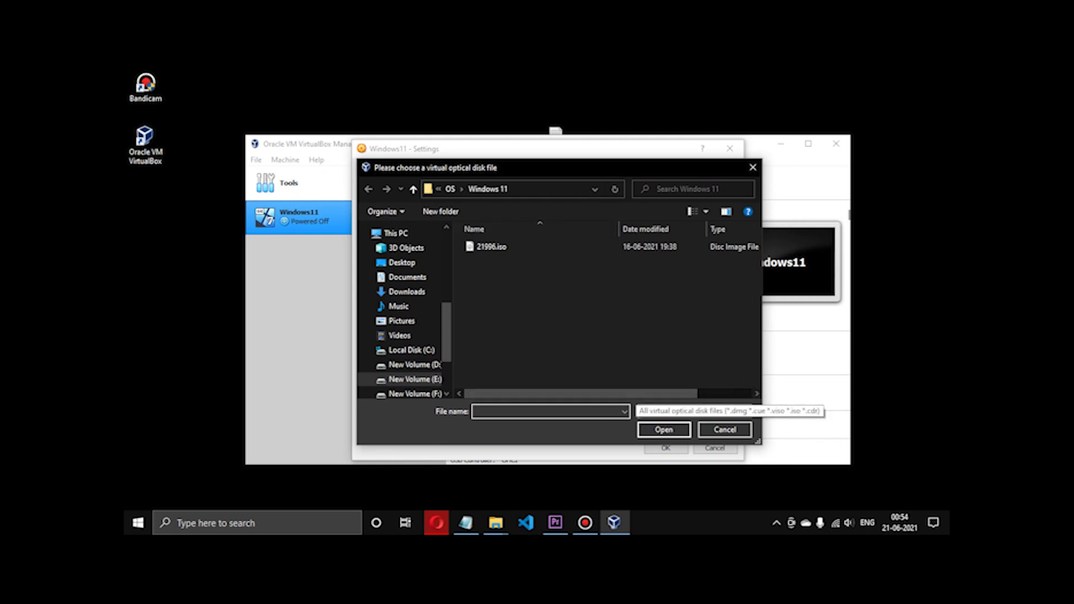
{"action": "left_click", "coordinate": [695, 411]}
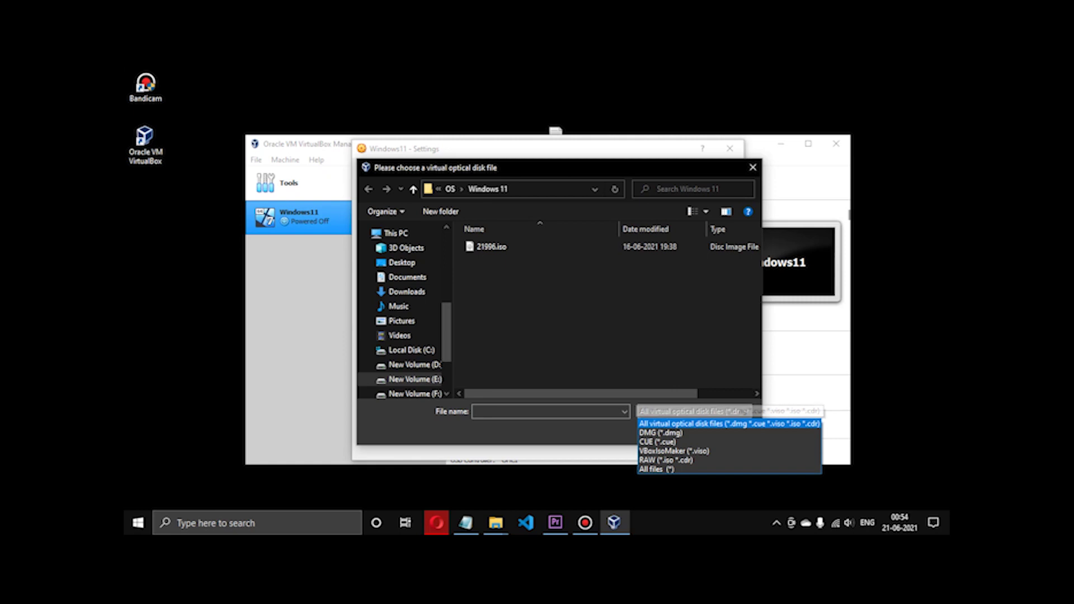
{"action": "left_click", "coordinate": [503, 247]}
{"action": "left_click", "coordinate": [503, 247]}
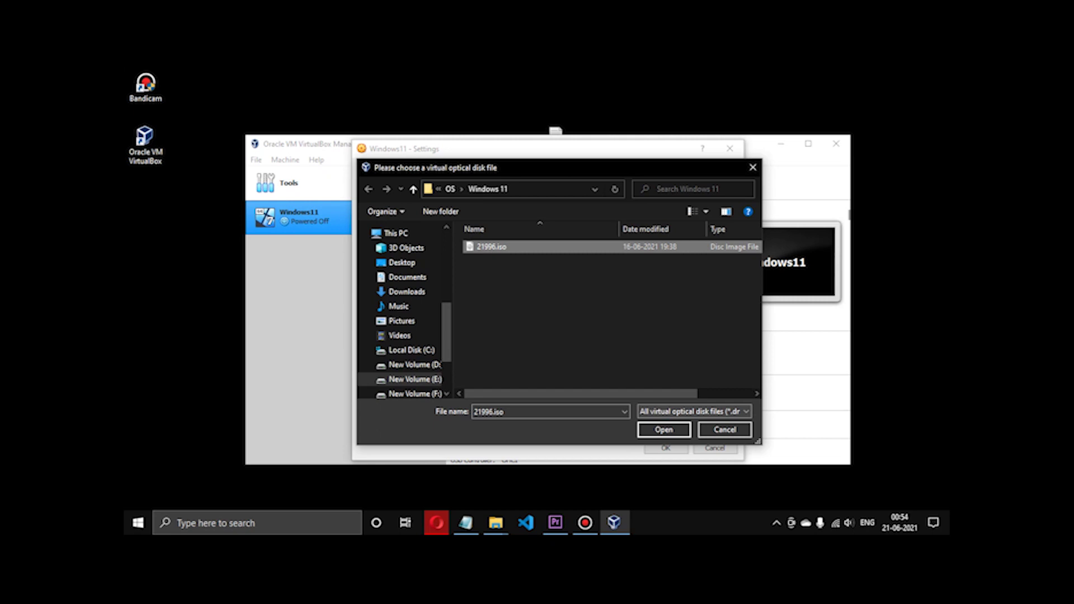
{"action": "key", "text": "Return"}
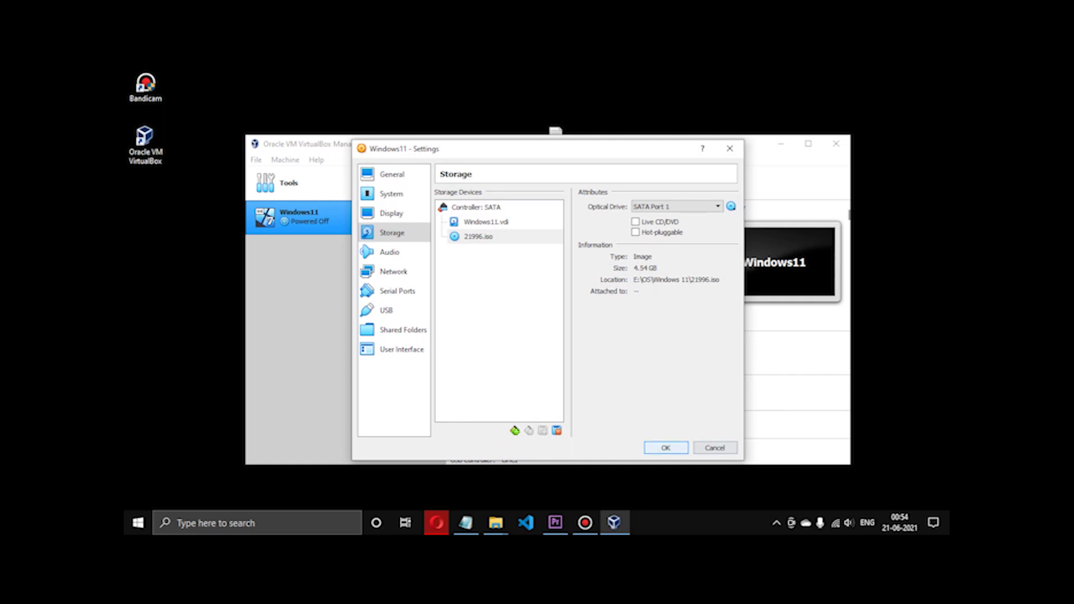
{"action": "key", "text": "Return"}
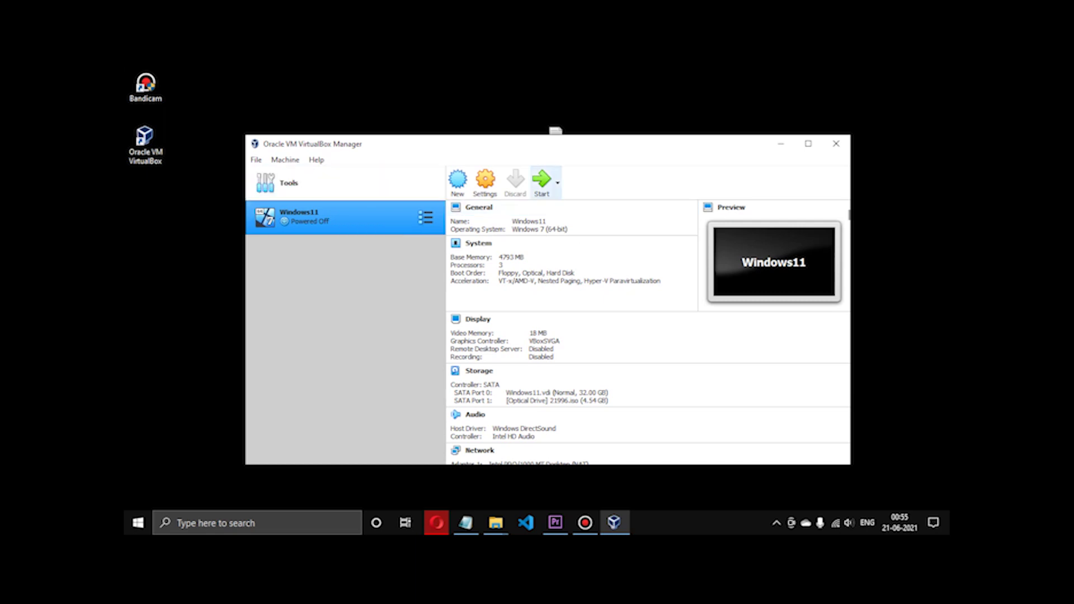
Start the Windows11 VM from the VirtualBox Manager toolbar
{"action": "left_click", "coordinate": [544, 187]}
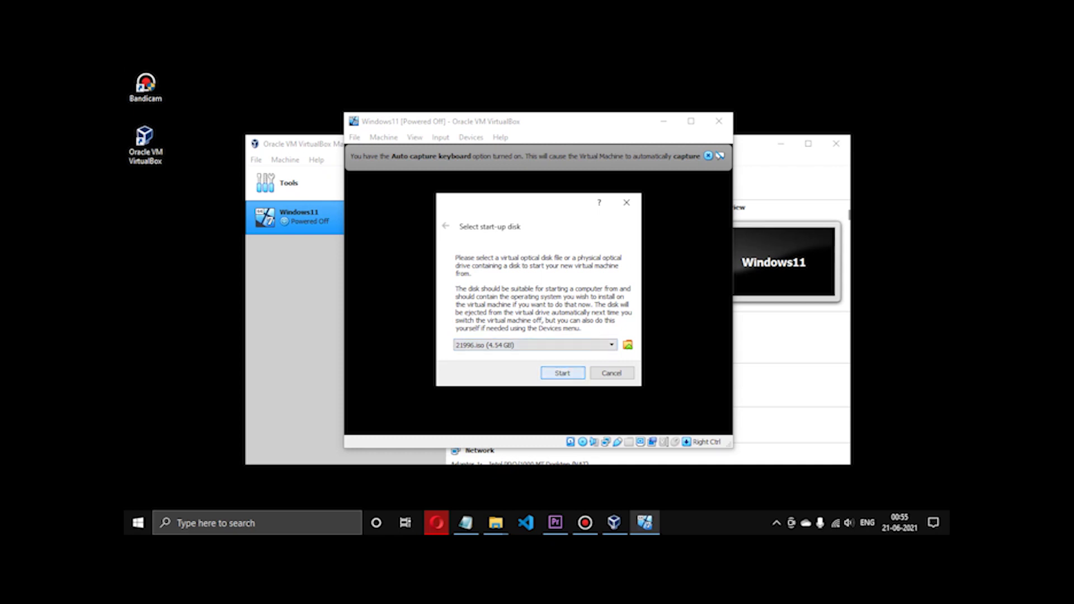
Boot from 21996.iso, keep the default language and keyboard settings, and choose Install now
{"action": "left_click", "coordinate": [563, 373]}
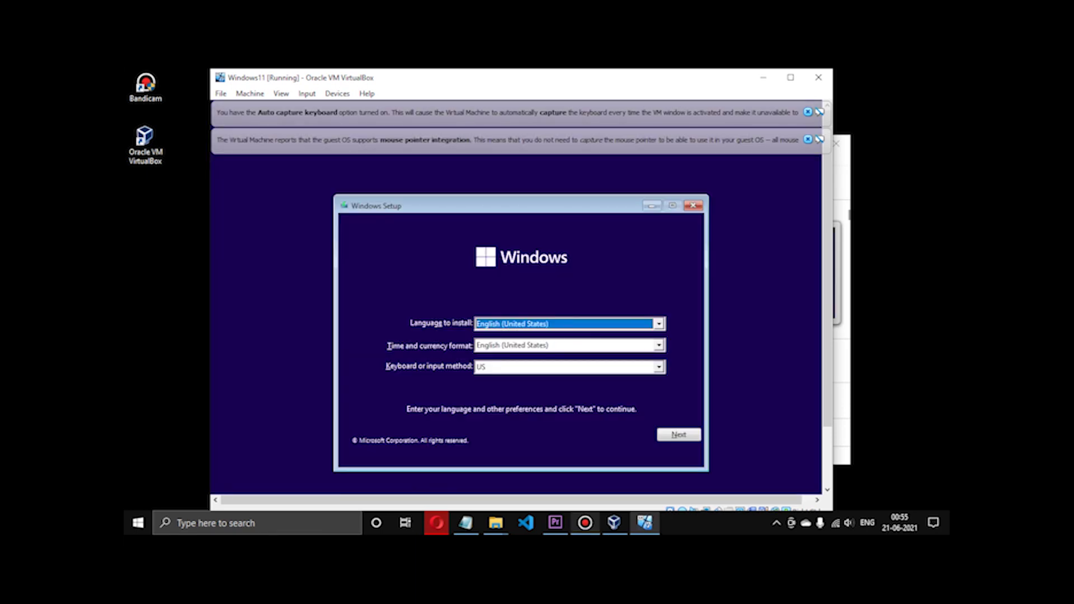
{"action": "left_click", "coordinate": [693, 440]}
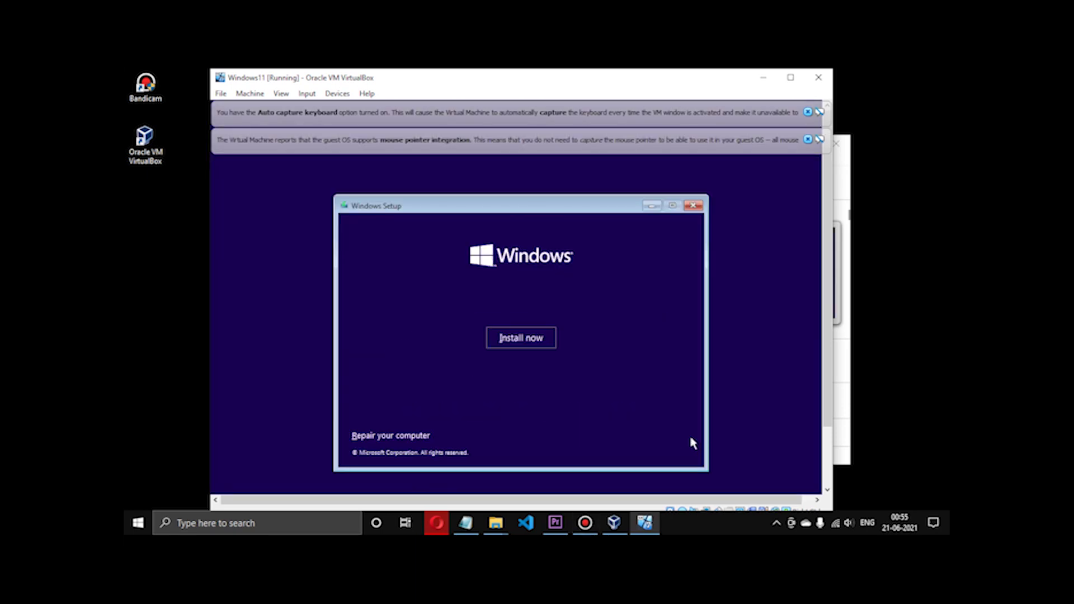
{"action": "left_click", "coordinate": [502, 336]}
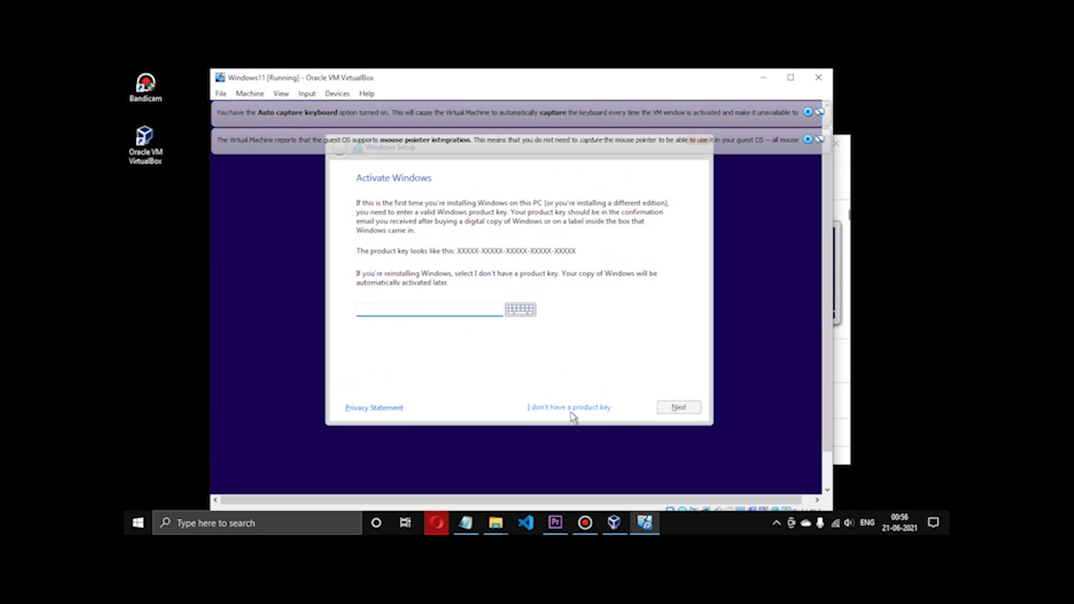
Skip the product key and choose Windows 11 Pro as the edition to install
{"action": "left_click", "coordinate": [567, 408]}
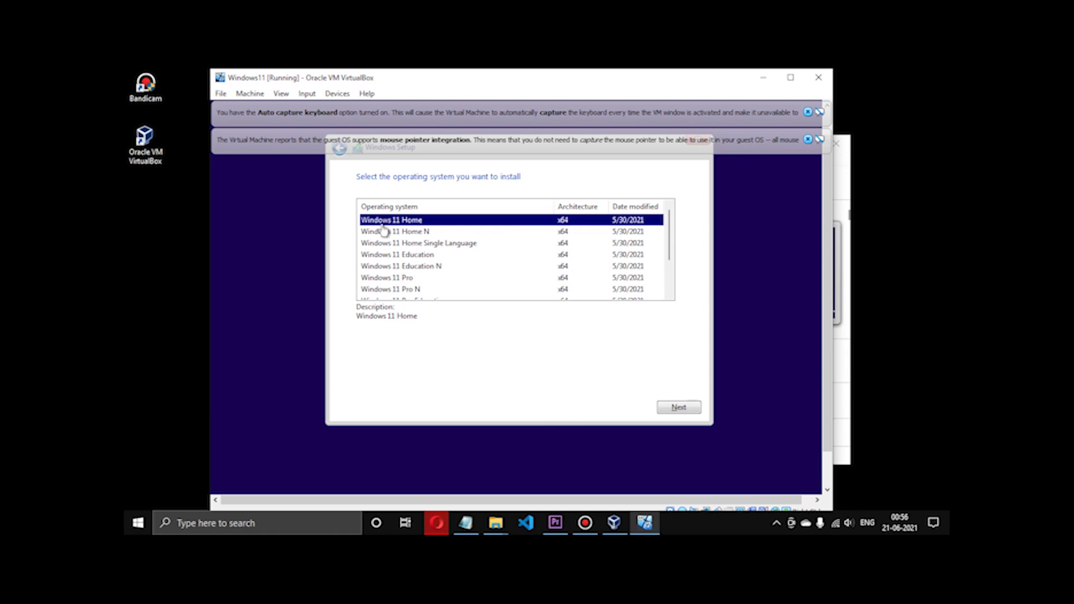
{"action": "right_click", "coordinate": [835, 523]}
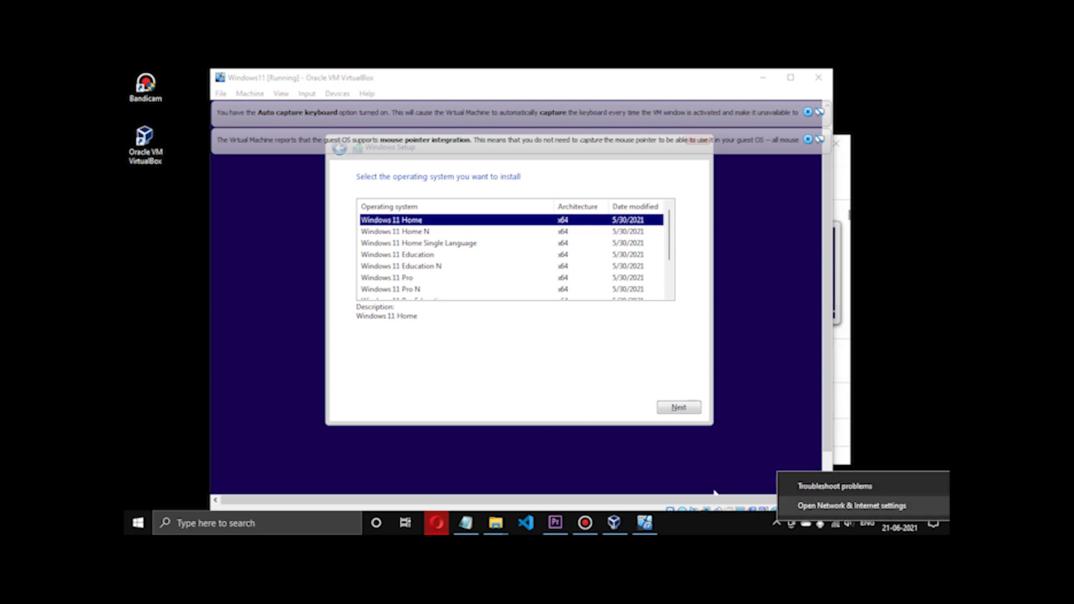
{"action": "left_click", "coordinate": [835, 522]}
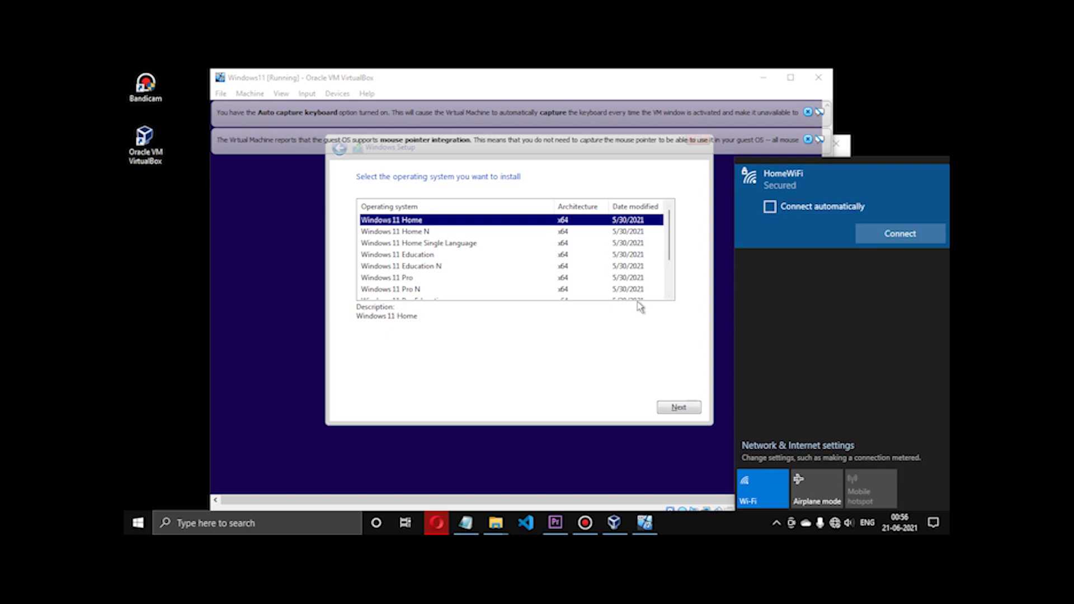
{"action": "left_click", "coordinate": [699, 358]}
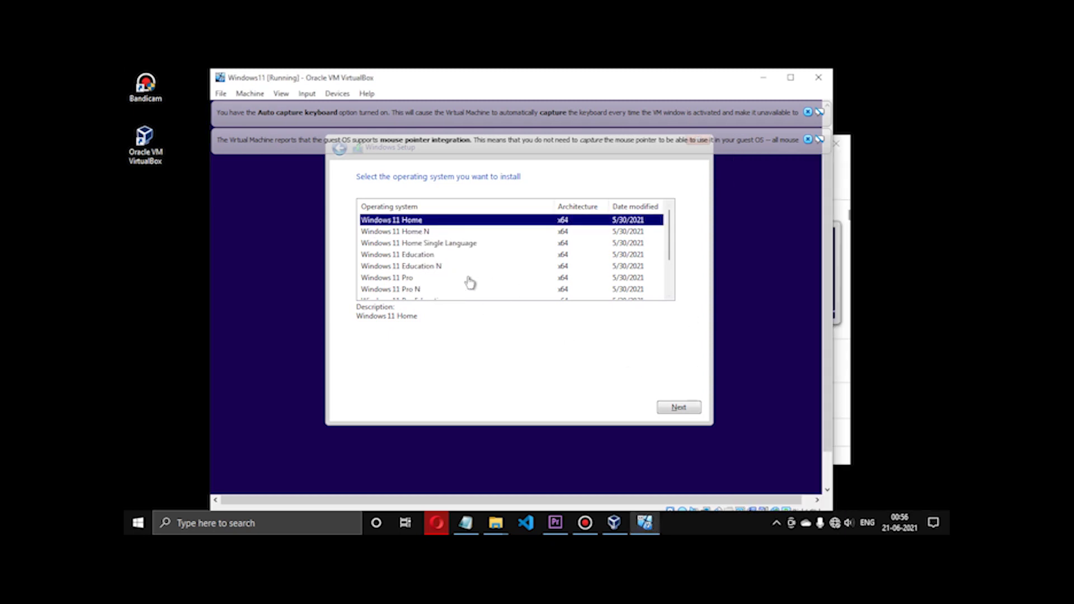
{"action": "left_click", "coordinate": [405, 278]}
{"action": "left_click", "coordinate": [685, 409]}
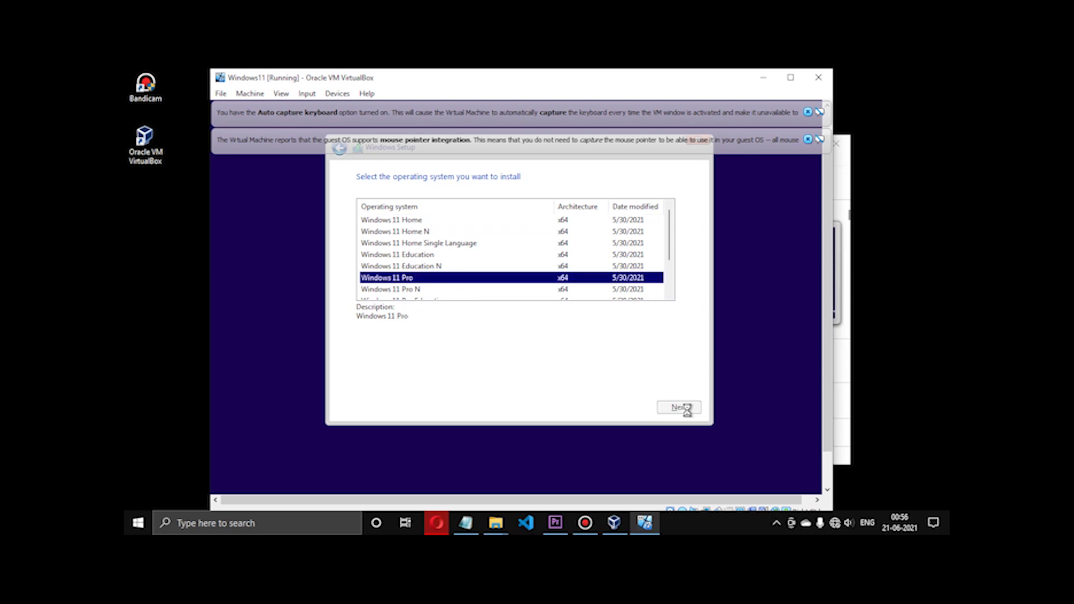
Accept the license terms and start a custom install onto Drive 0's unallocated space
{"action": "left_click", "coordinate": [360, 384]}
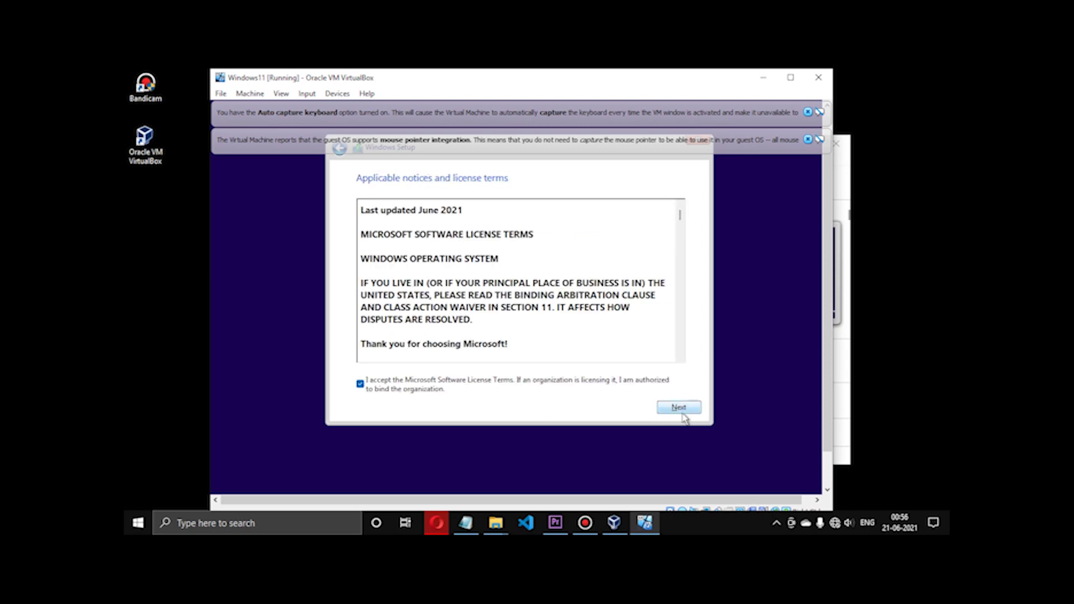
{"action": "left_click", "coordinate": [682, 413]}
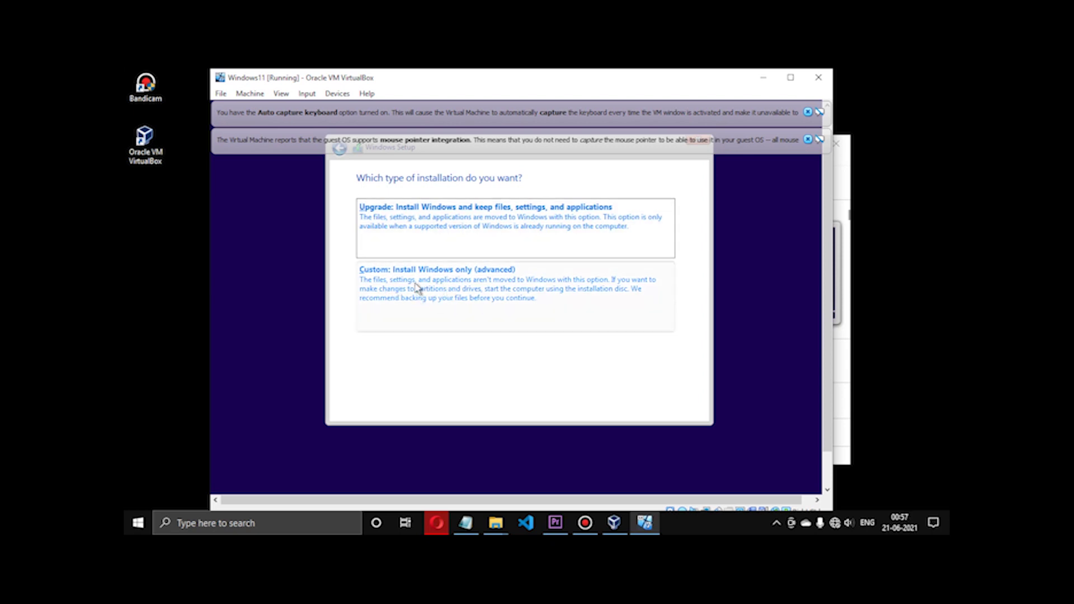
{"action": "left_click", "coordinate": [420, 289]}
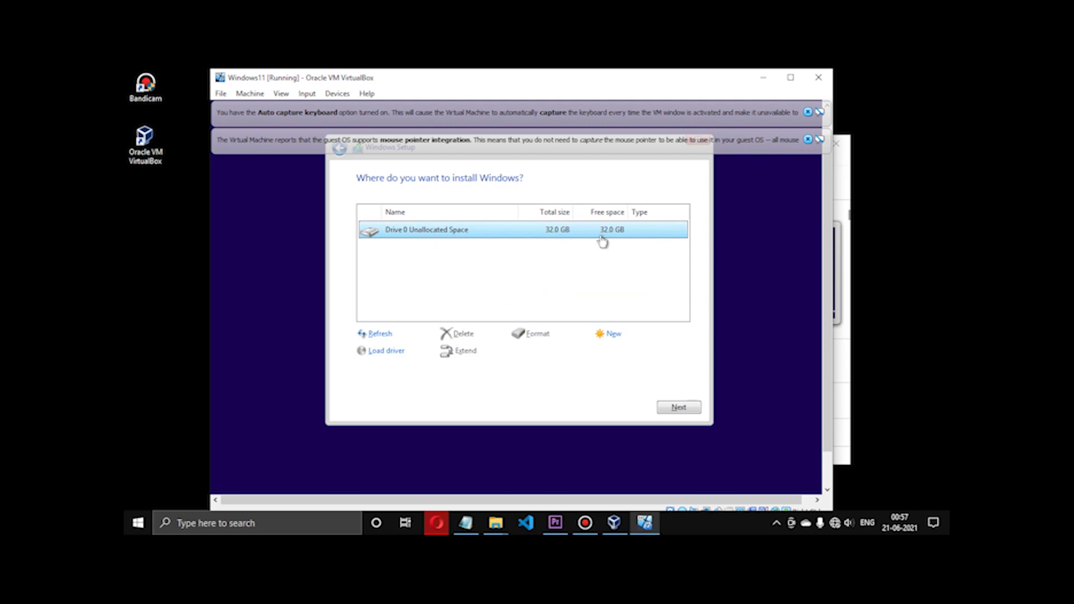
{"action": "left_click", "coordinate": [678, 408]}
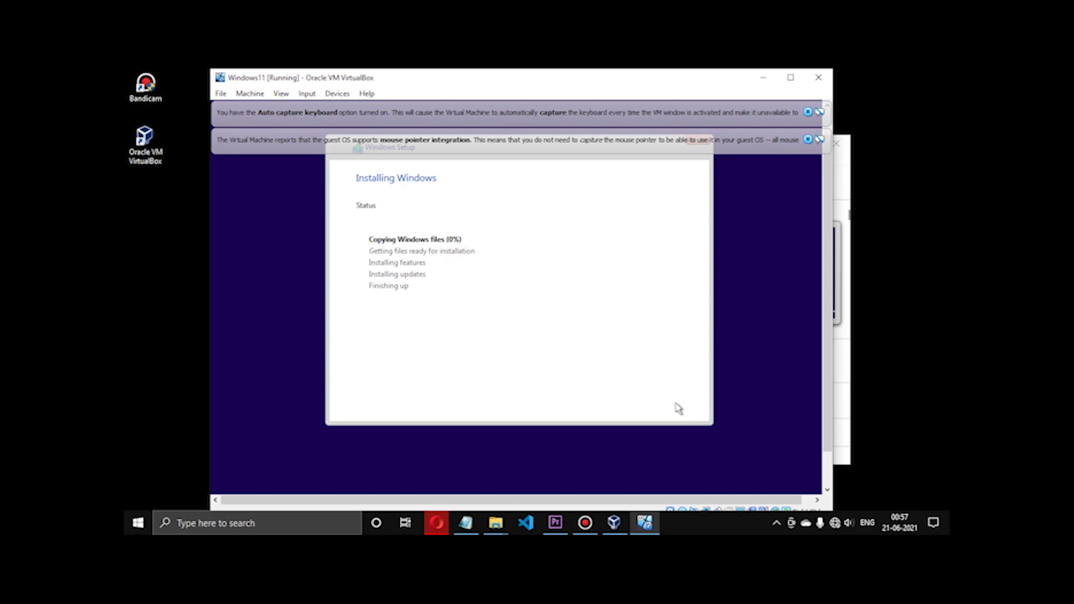